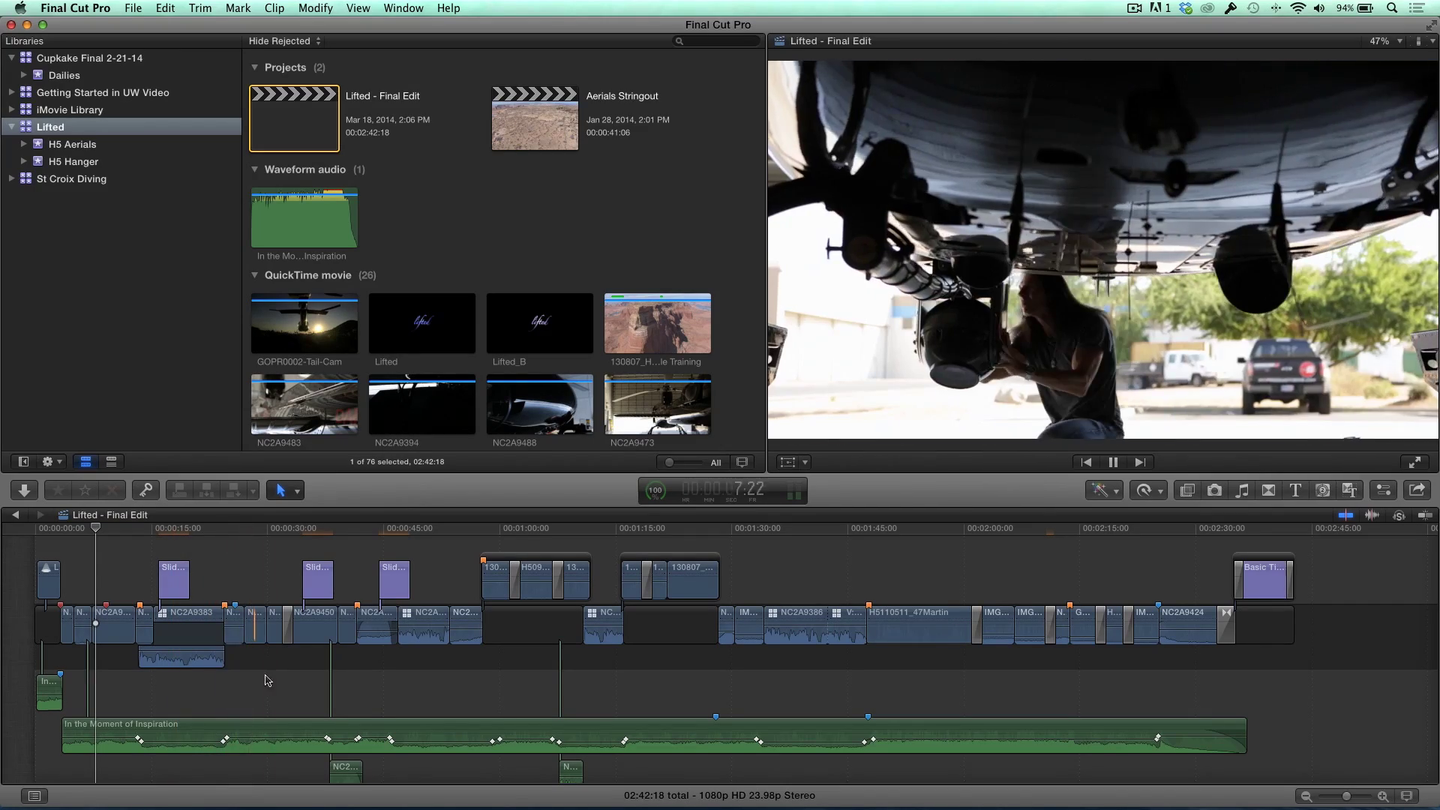
Step: Open the Timeline Index and filter its list with the search term 'diss'
left_click(291, 737)
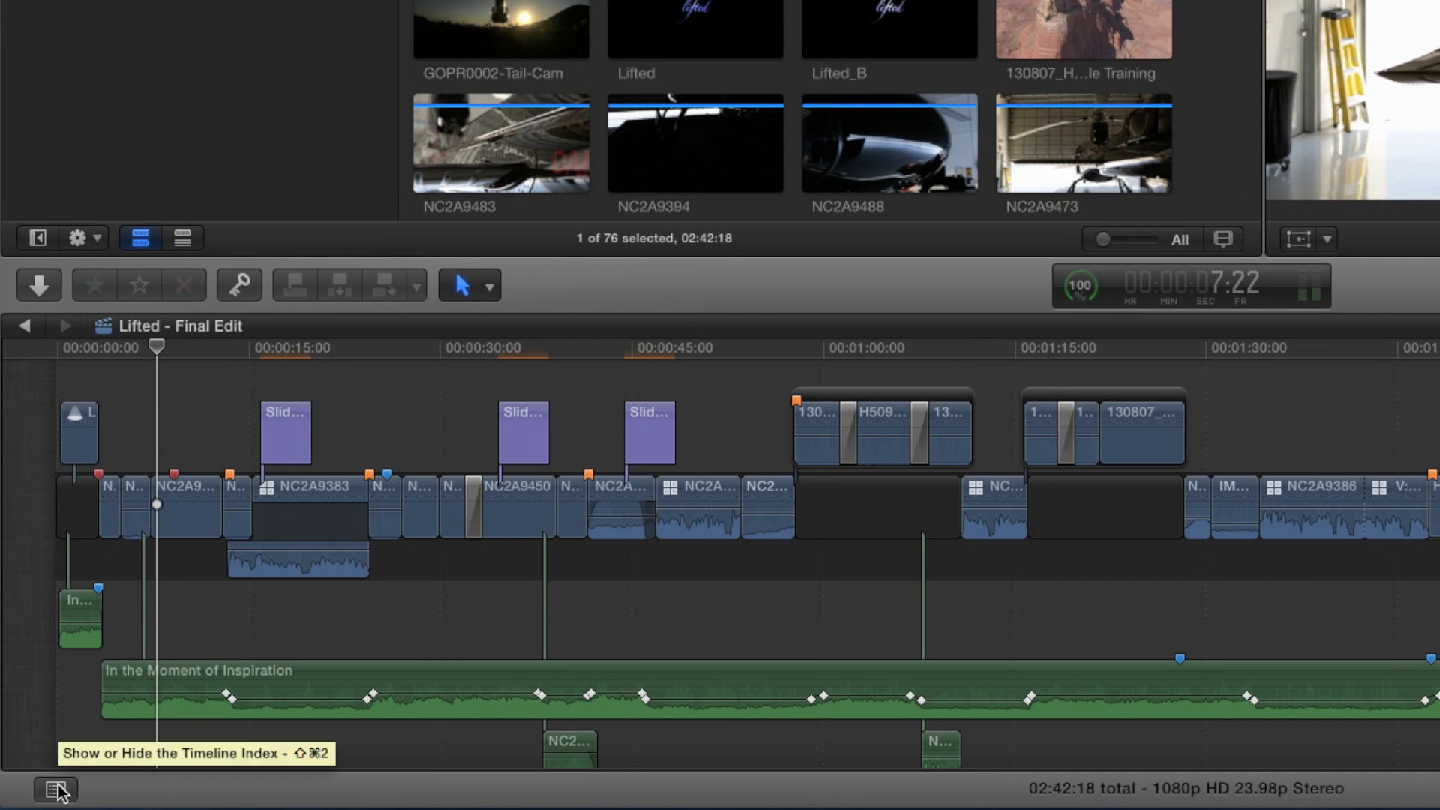
left_click(56, 789)
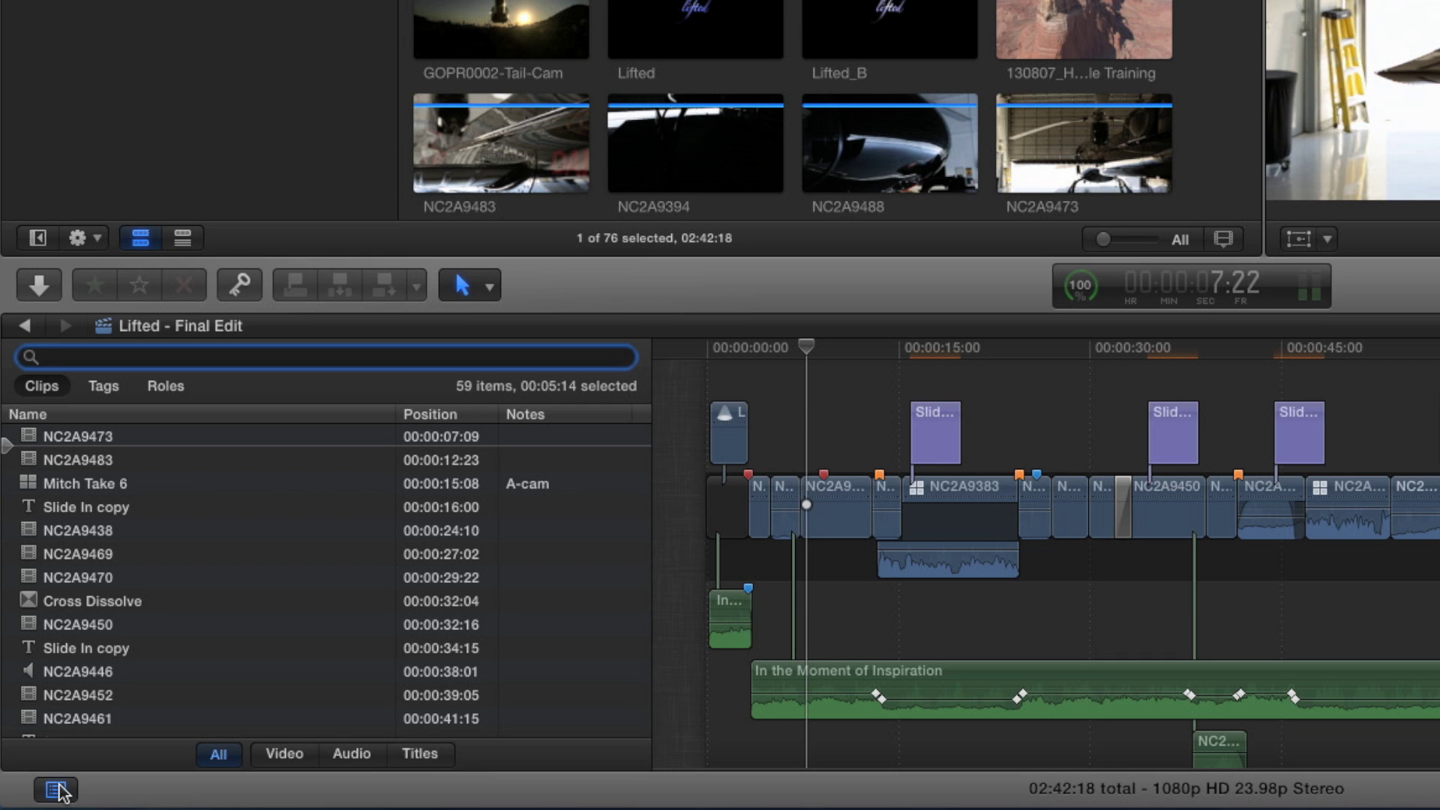
type("disss")
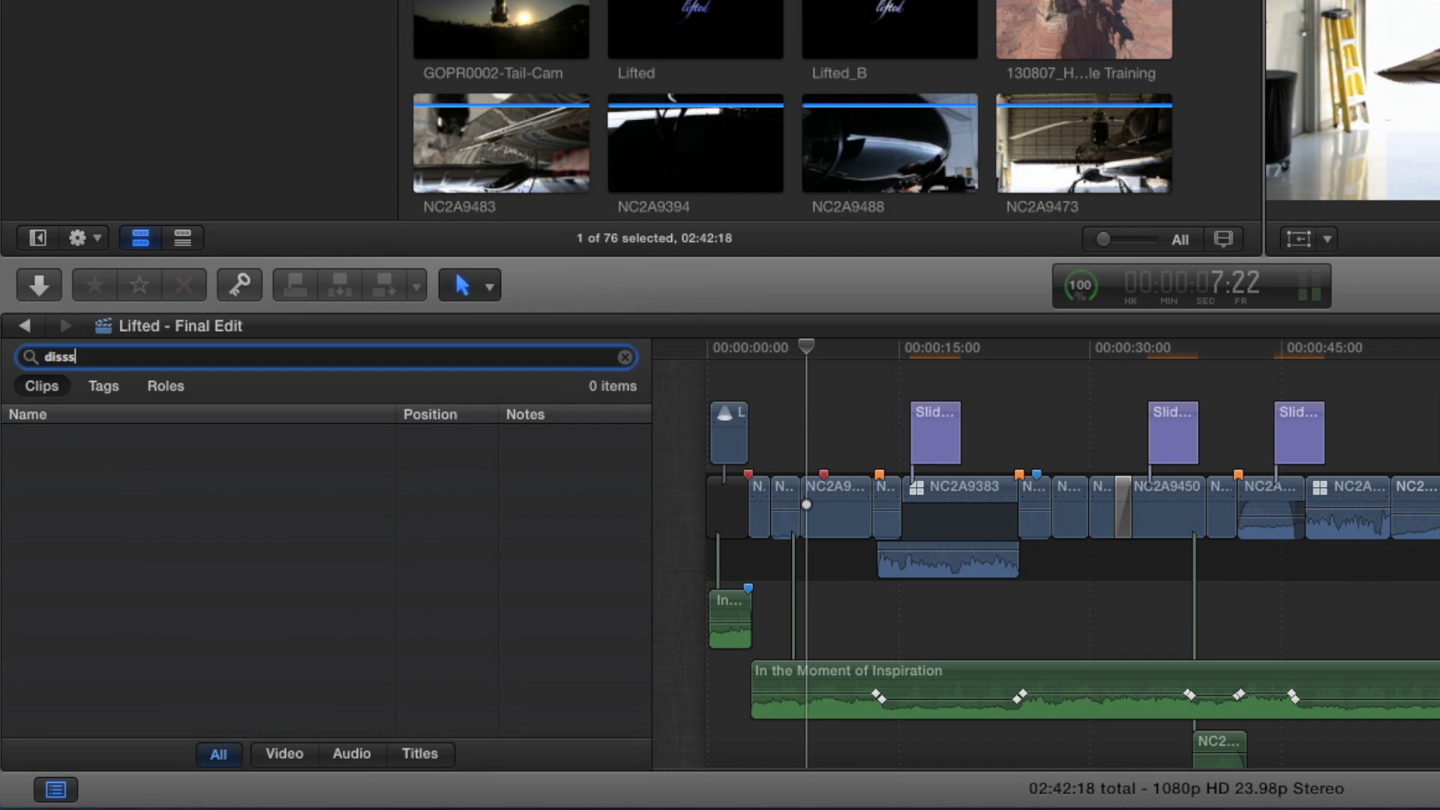
key("BackSpace")
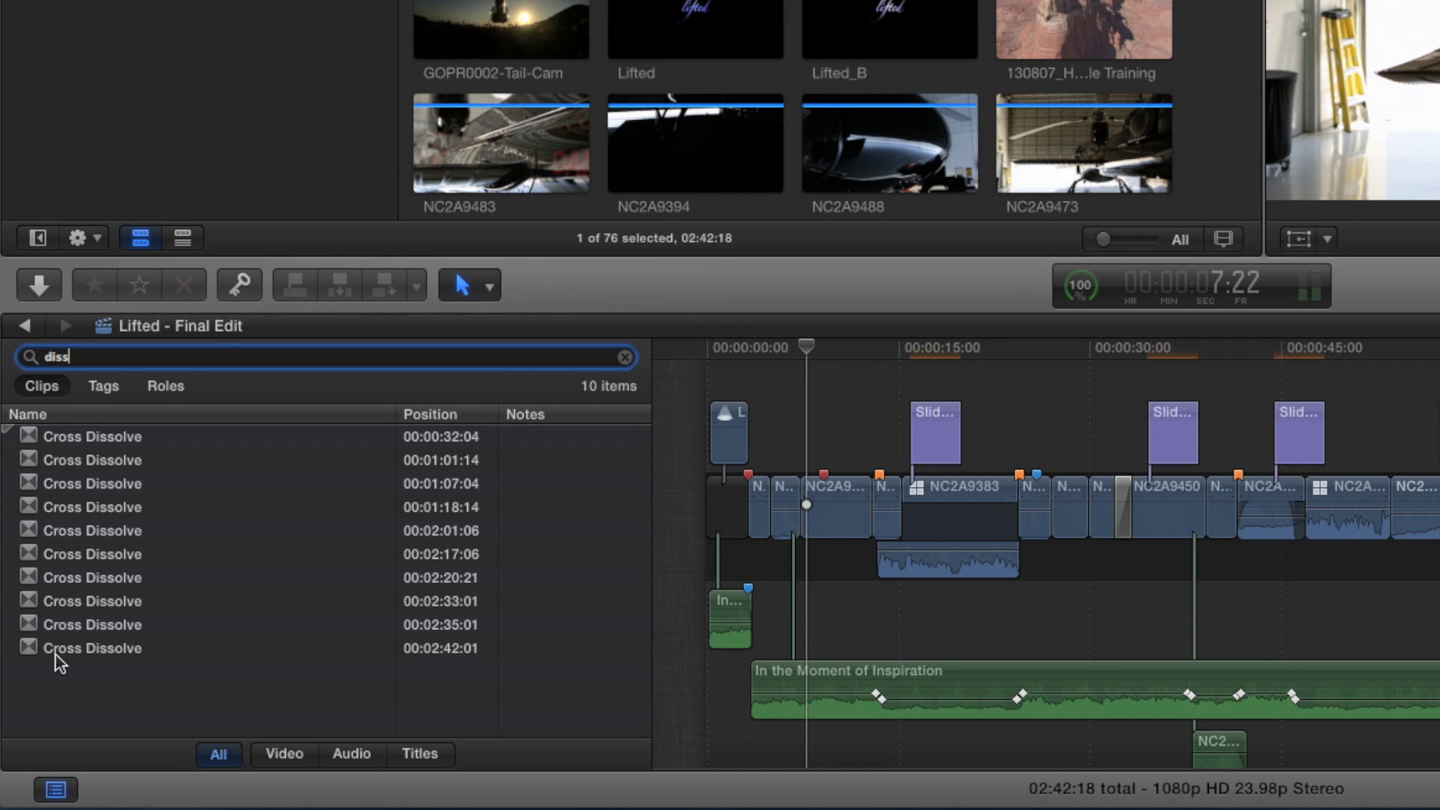
Step: Visit the Cross Dissolves at 1:01:14, 1:07:04, 1:18:14, 2:01:06 and 2:17:06, ending on 1:07:04
left_click(70, 462)
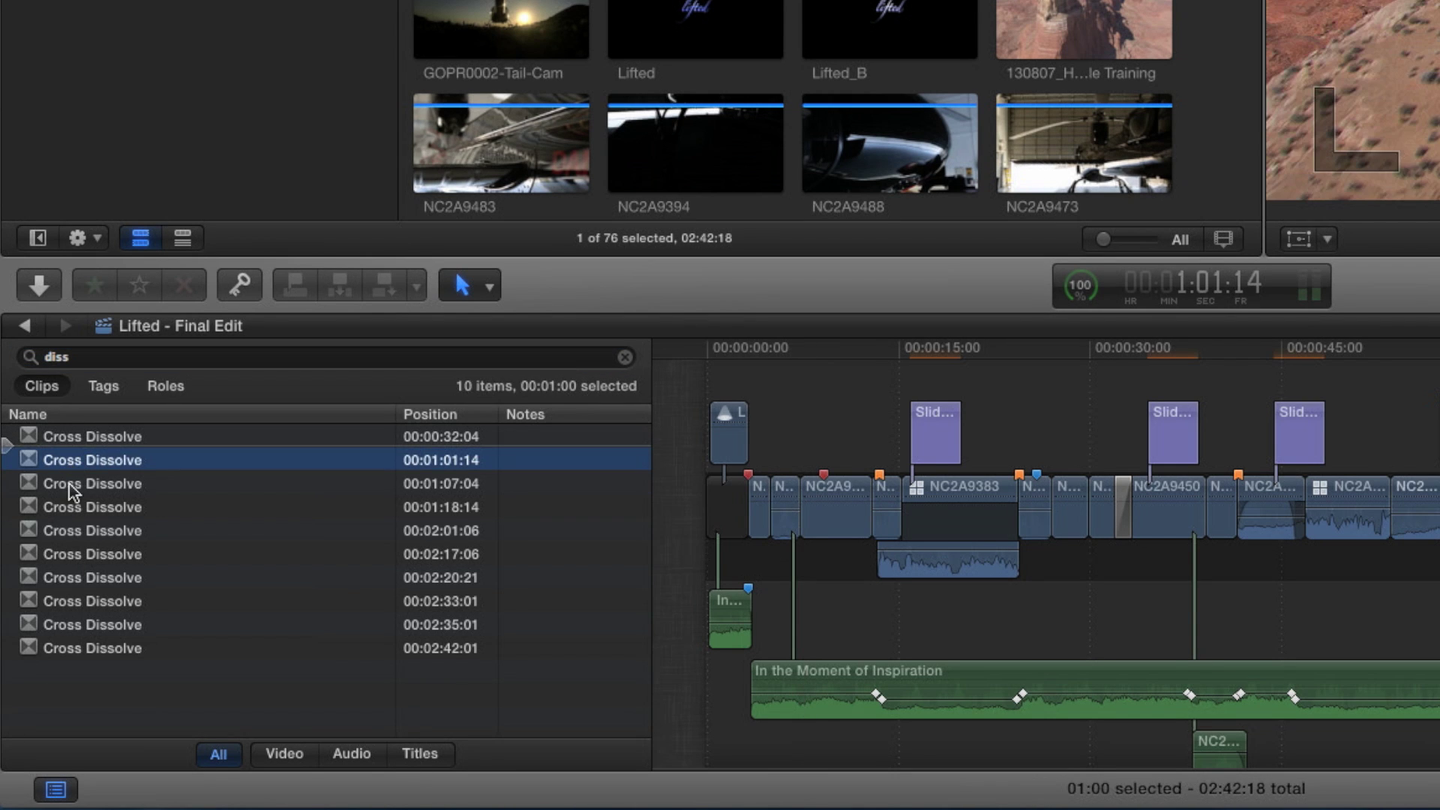
left_click(69, 484)
left_click(65, 511)
left_click(66, 533)
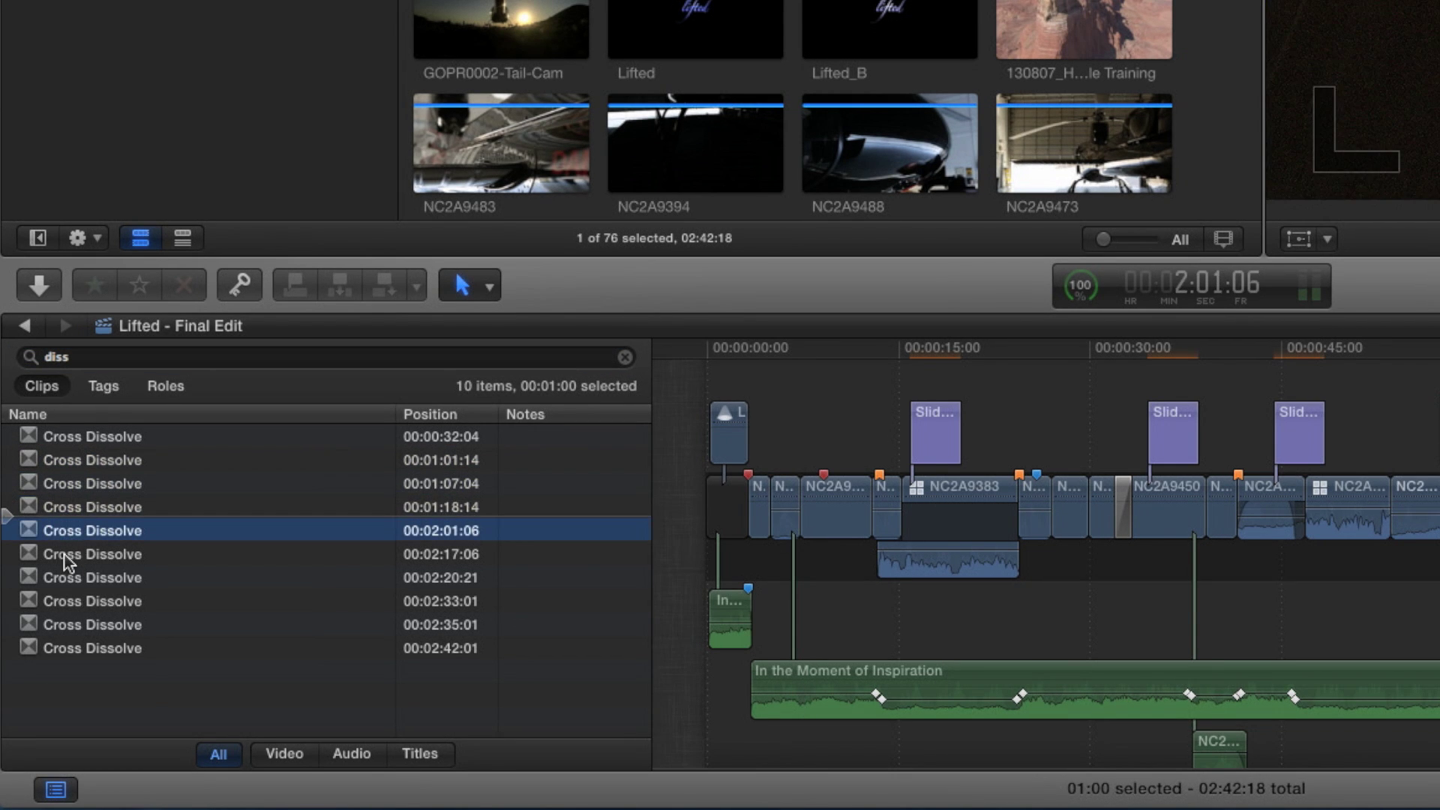
left_click(66, 556)
left_click(75, 538)
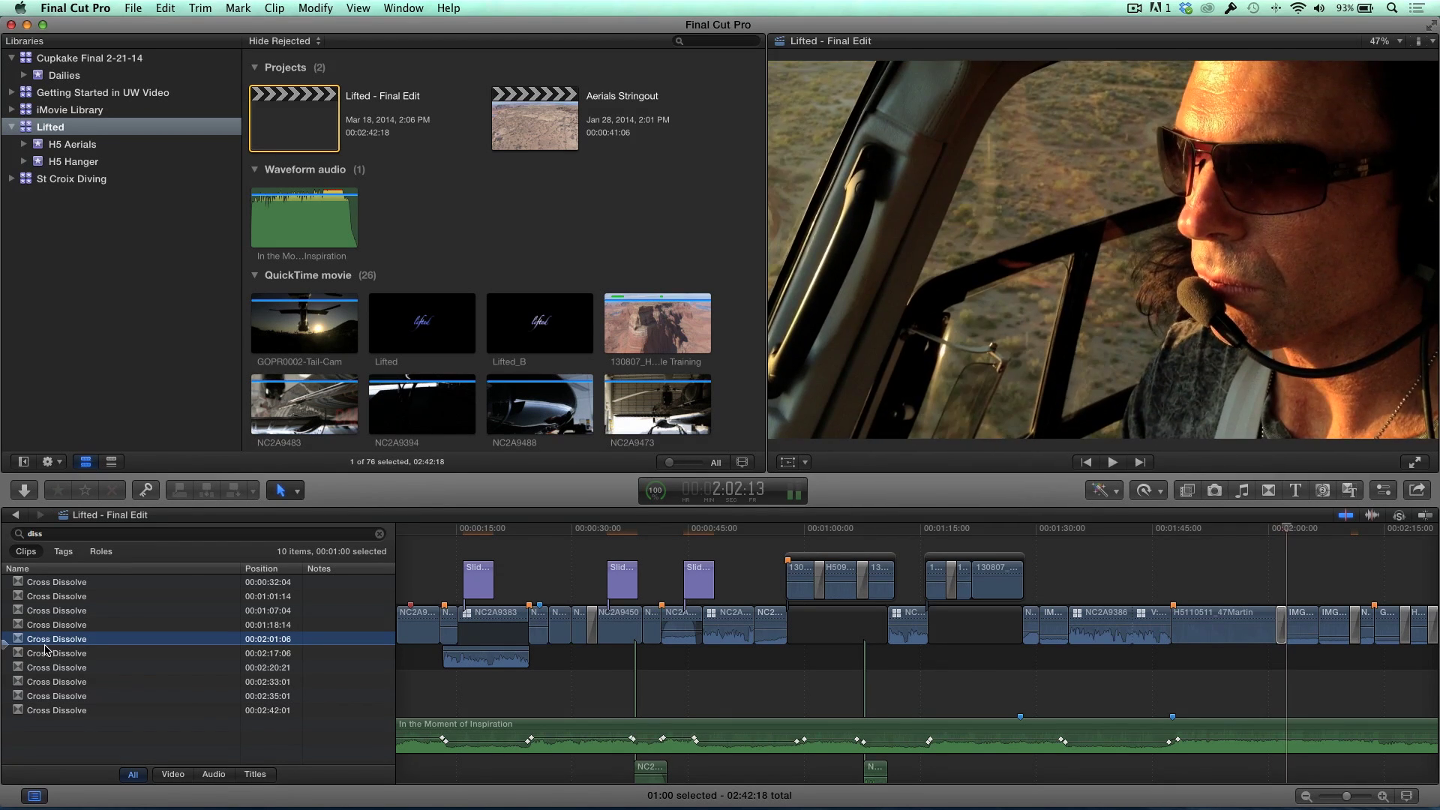
left_click(47, 653)
left_click(56, 625)
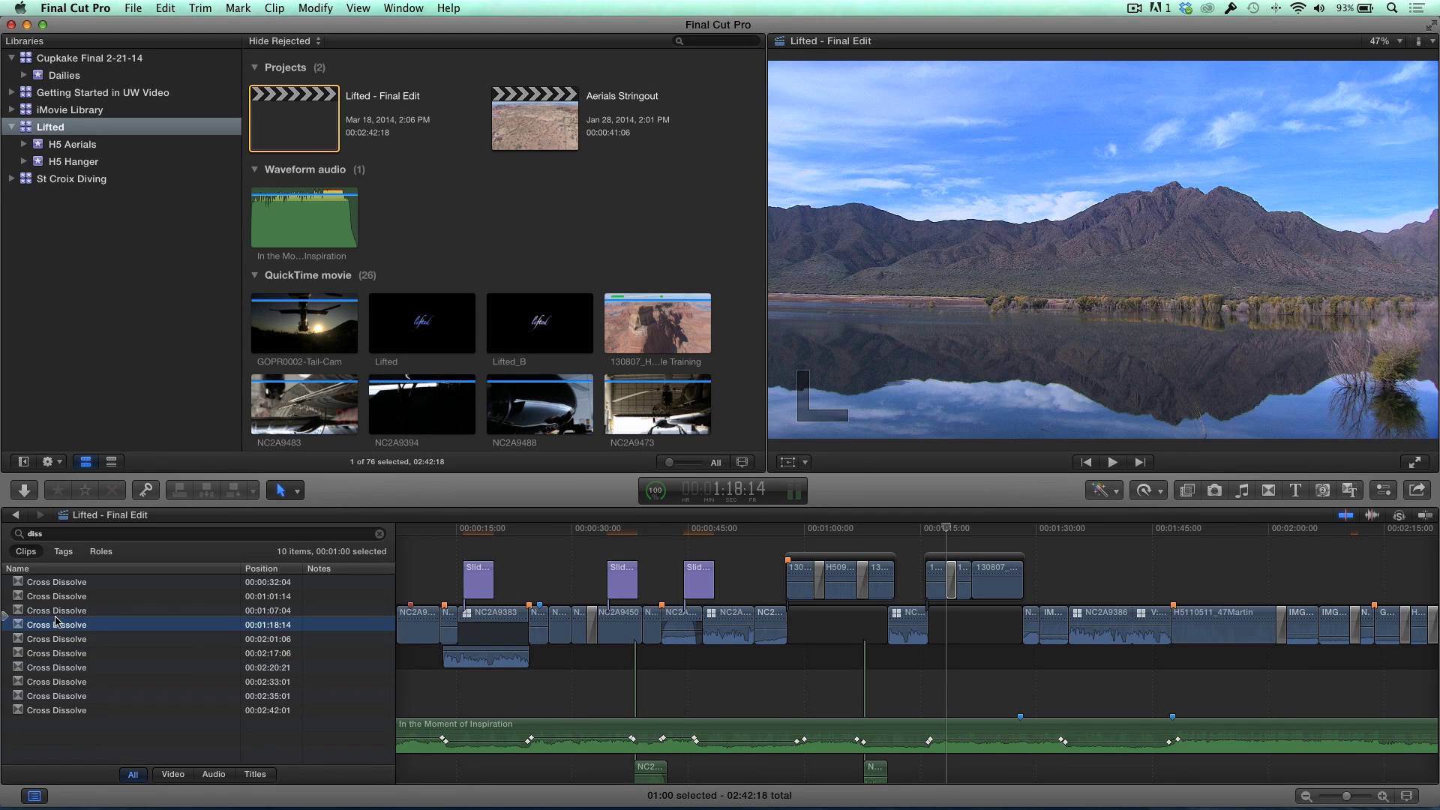
left_click(58, 611)
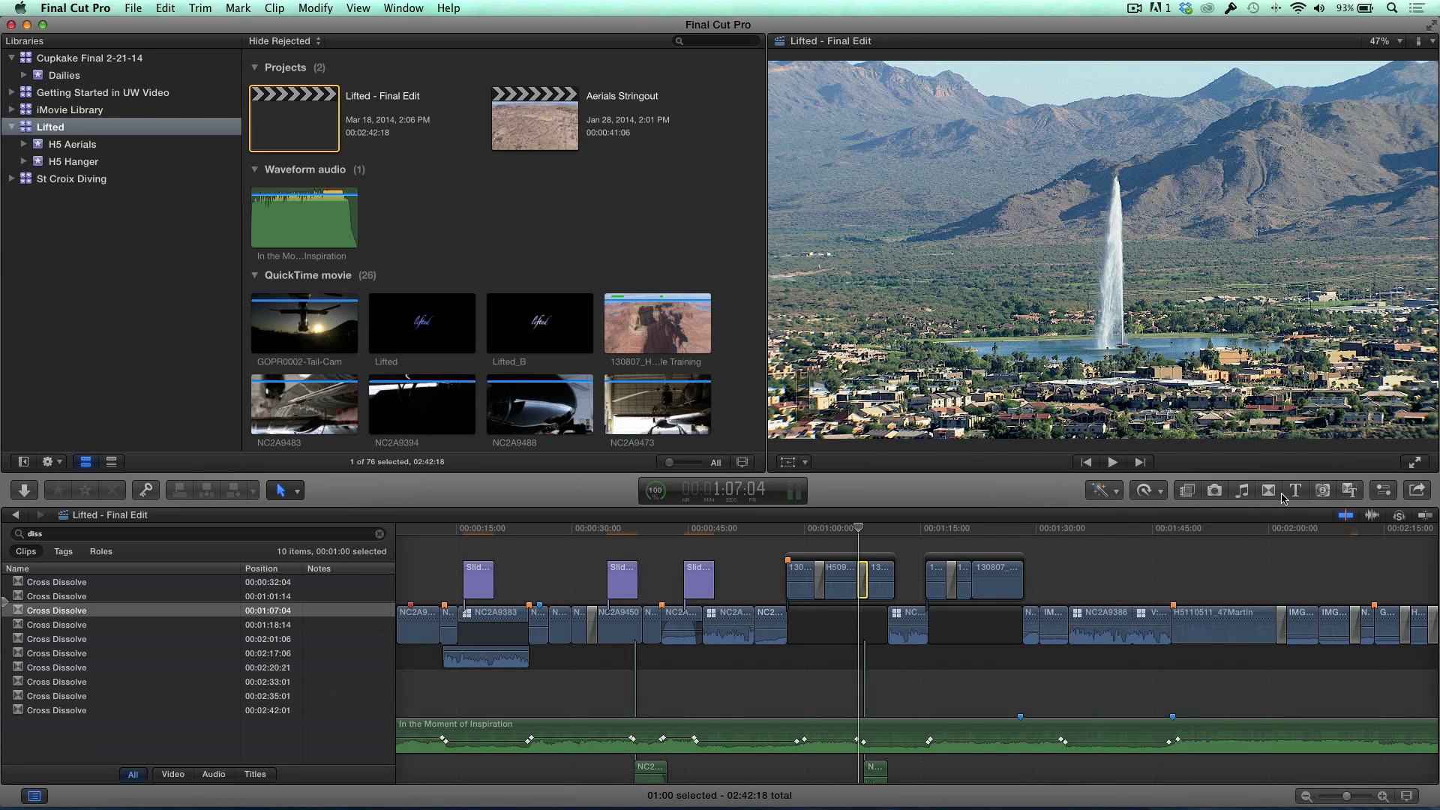
Step: Replace the 1:07:04 dissolve with the Circle transition, play it, and search the index for 'ci'
left_click(1268, 489)
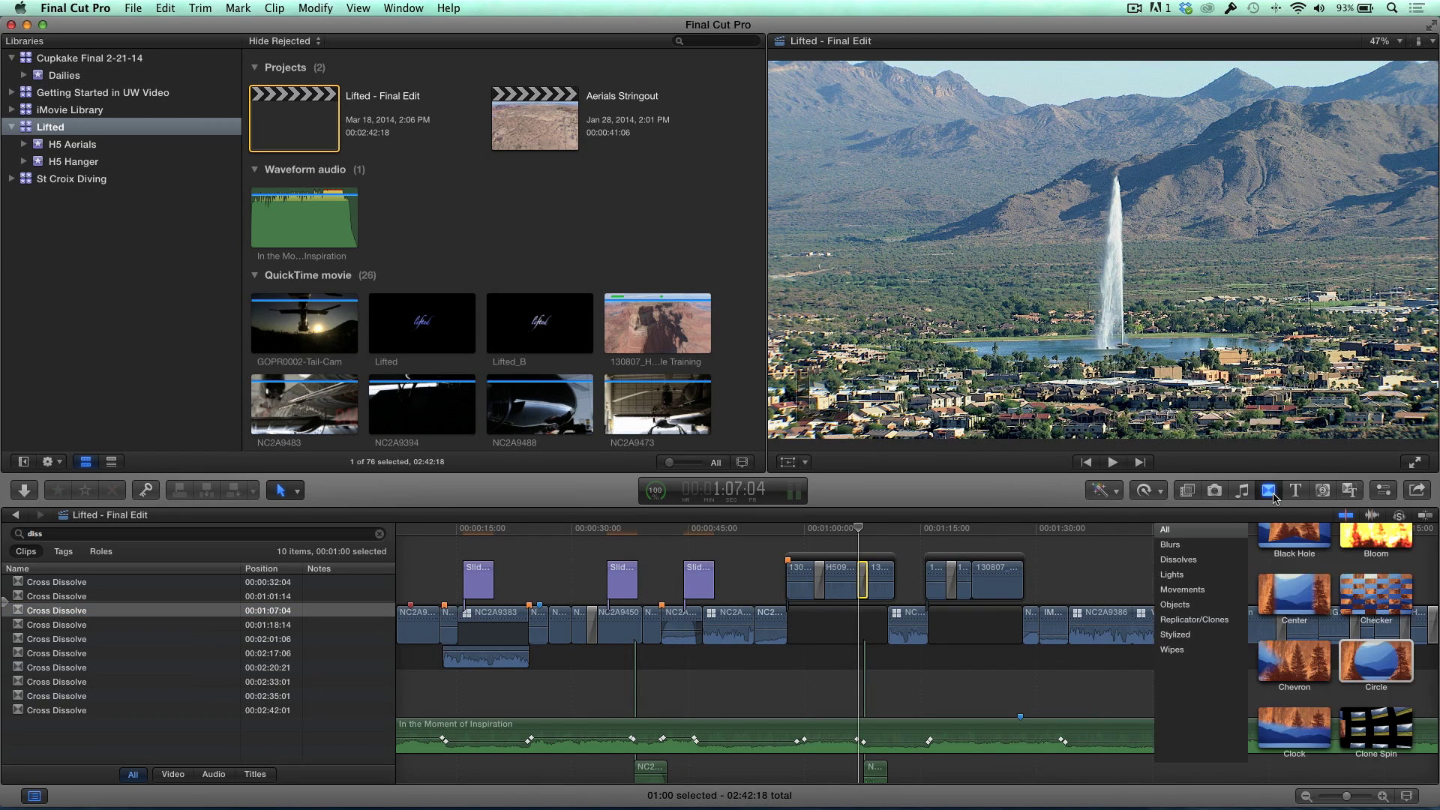
left_click(1384, 675)
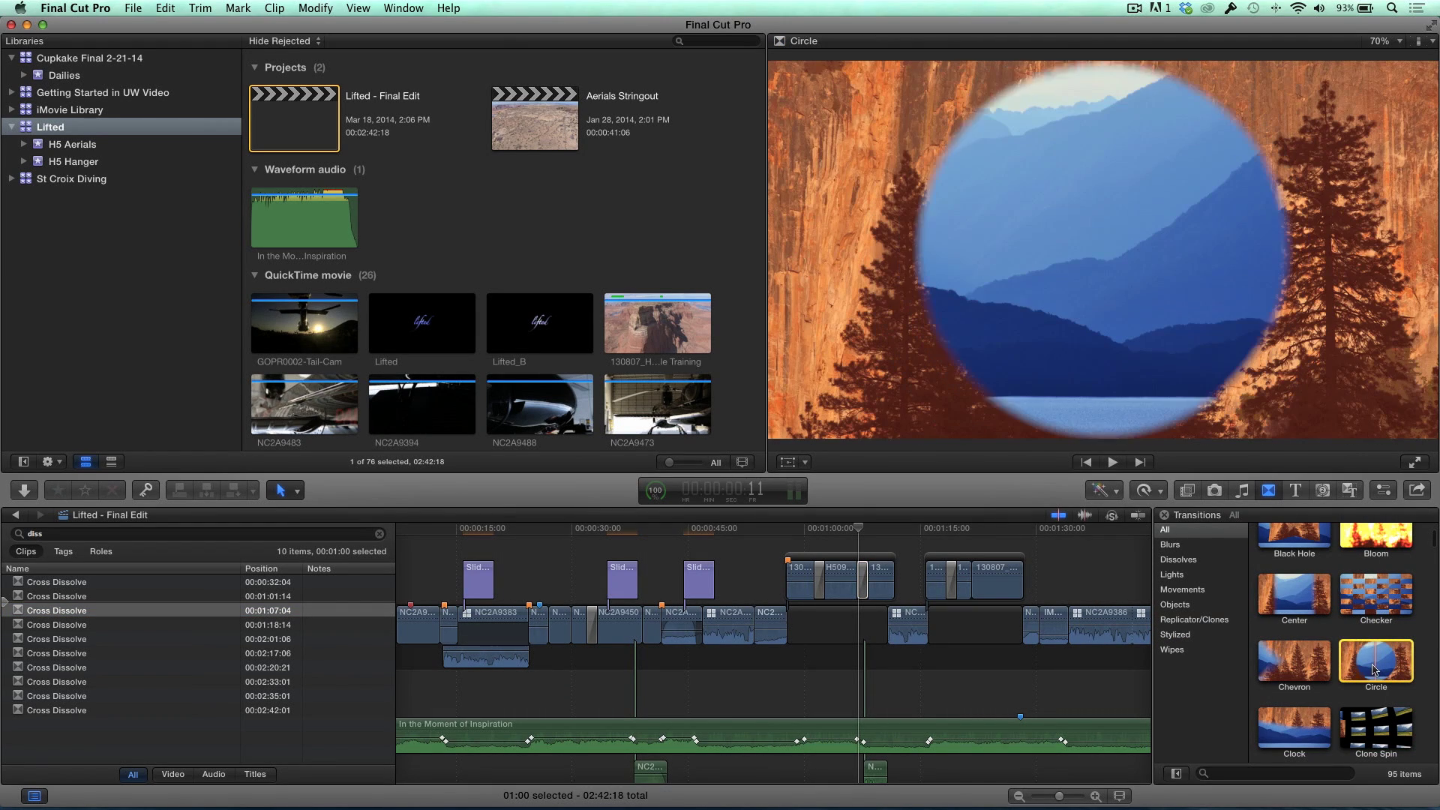
double_click(1375, 668)
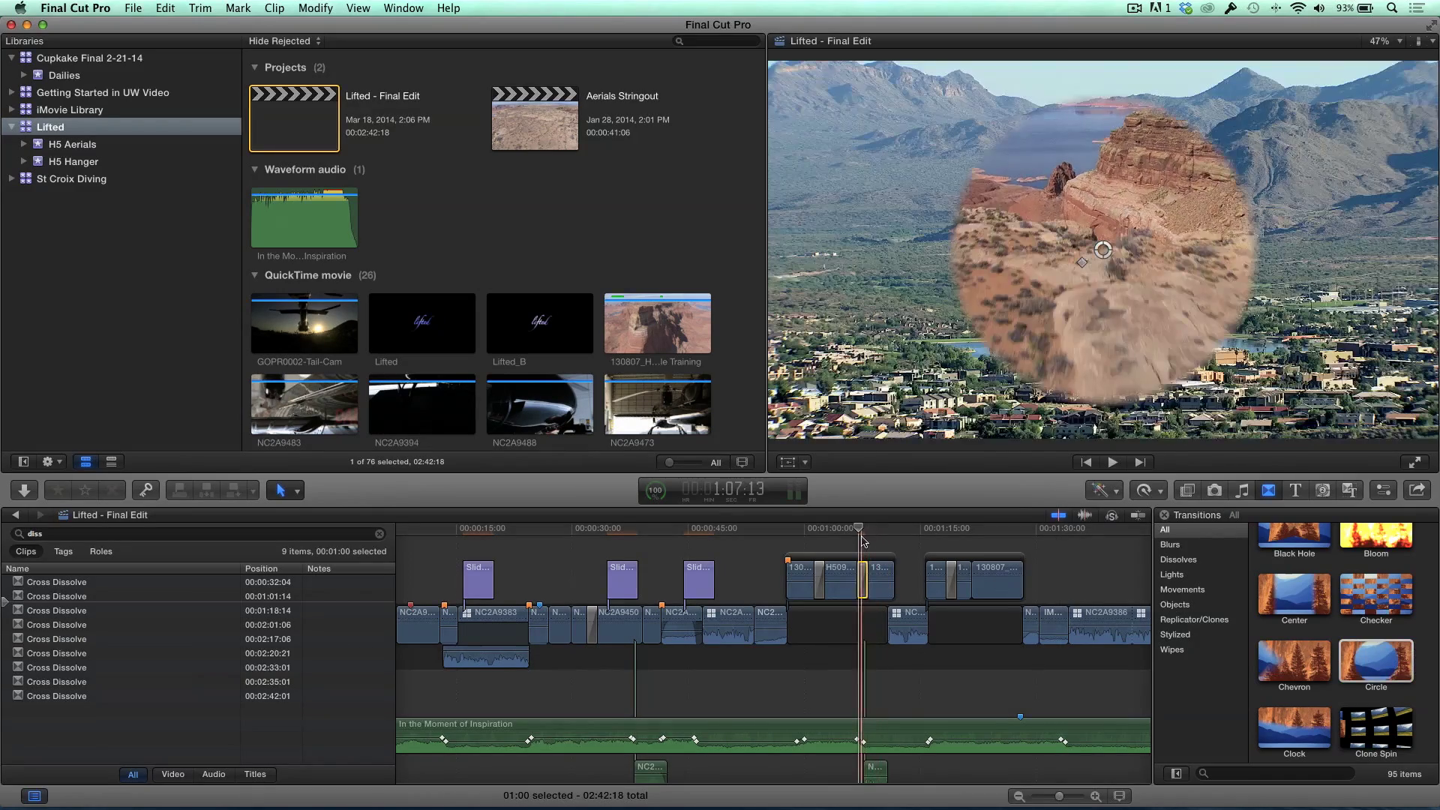
key("shift+slash")
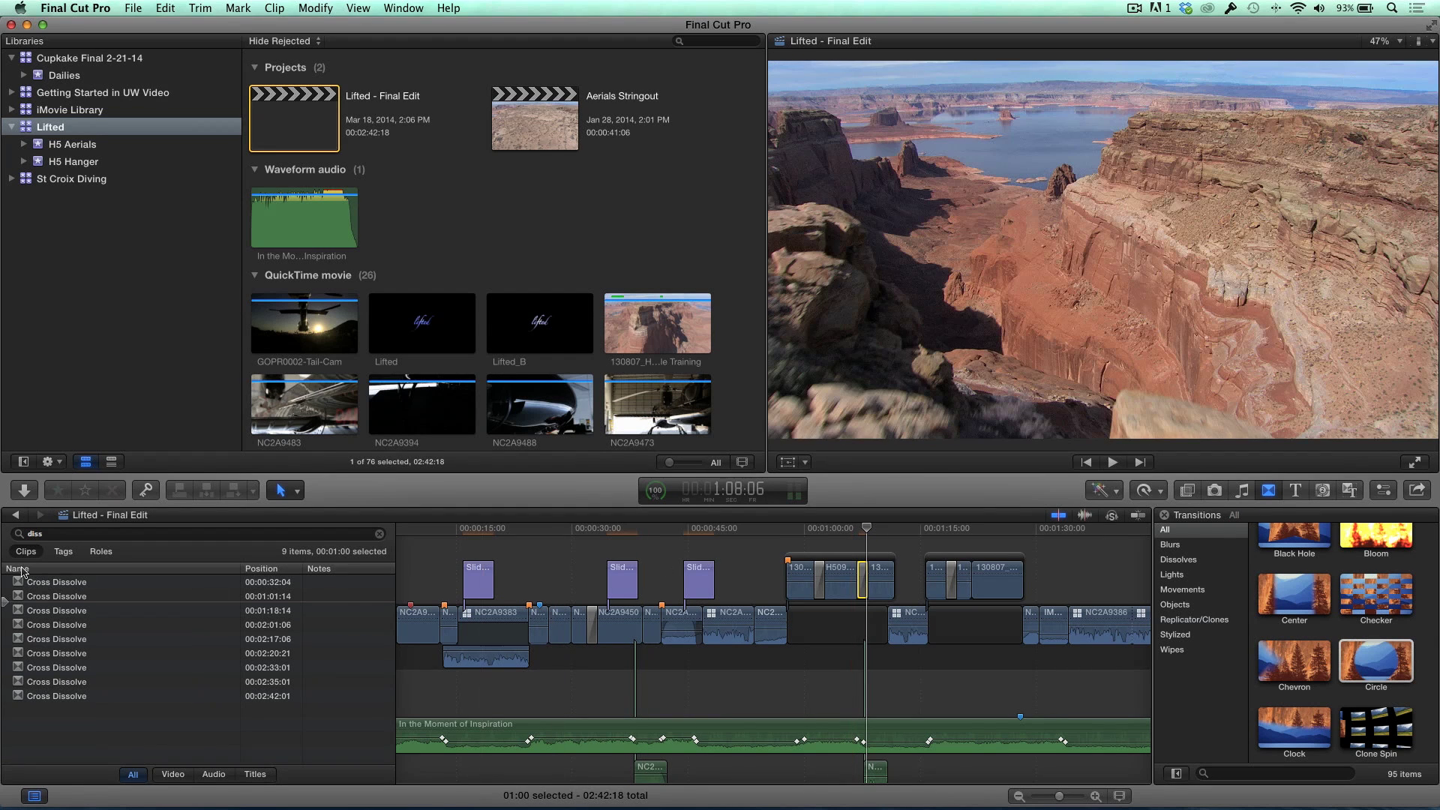
left_click(49, 534)
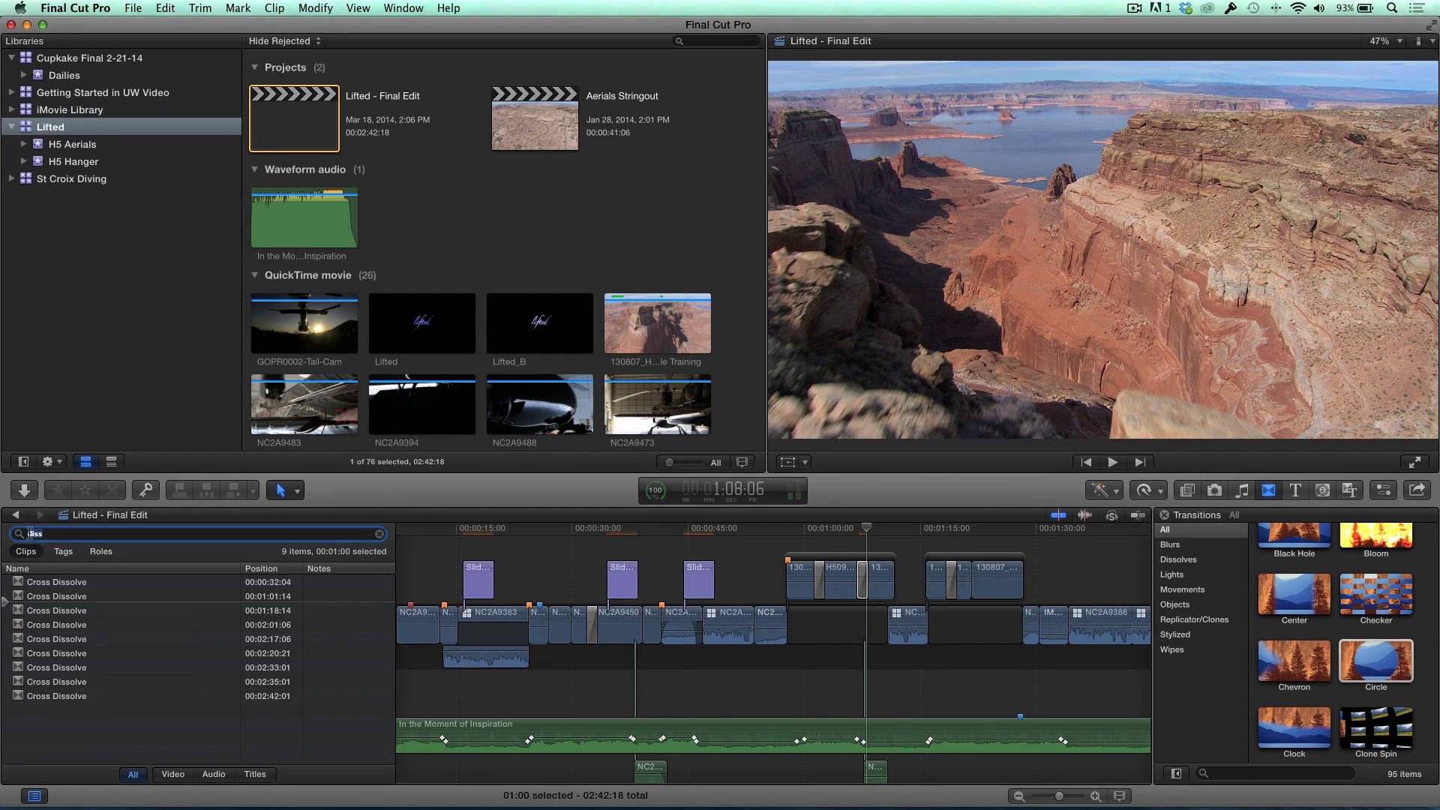
type("ci")
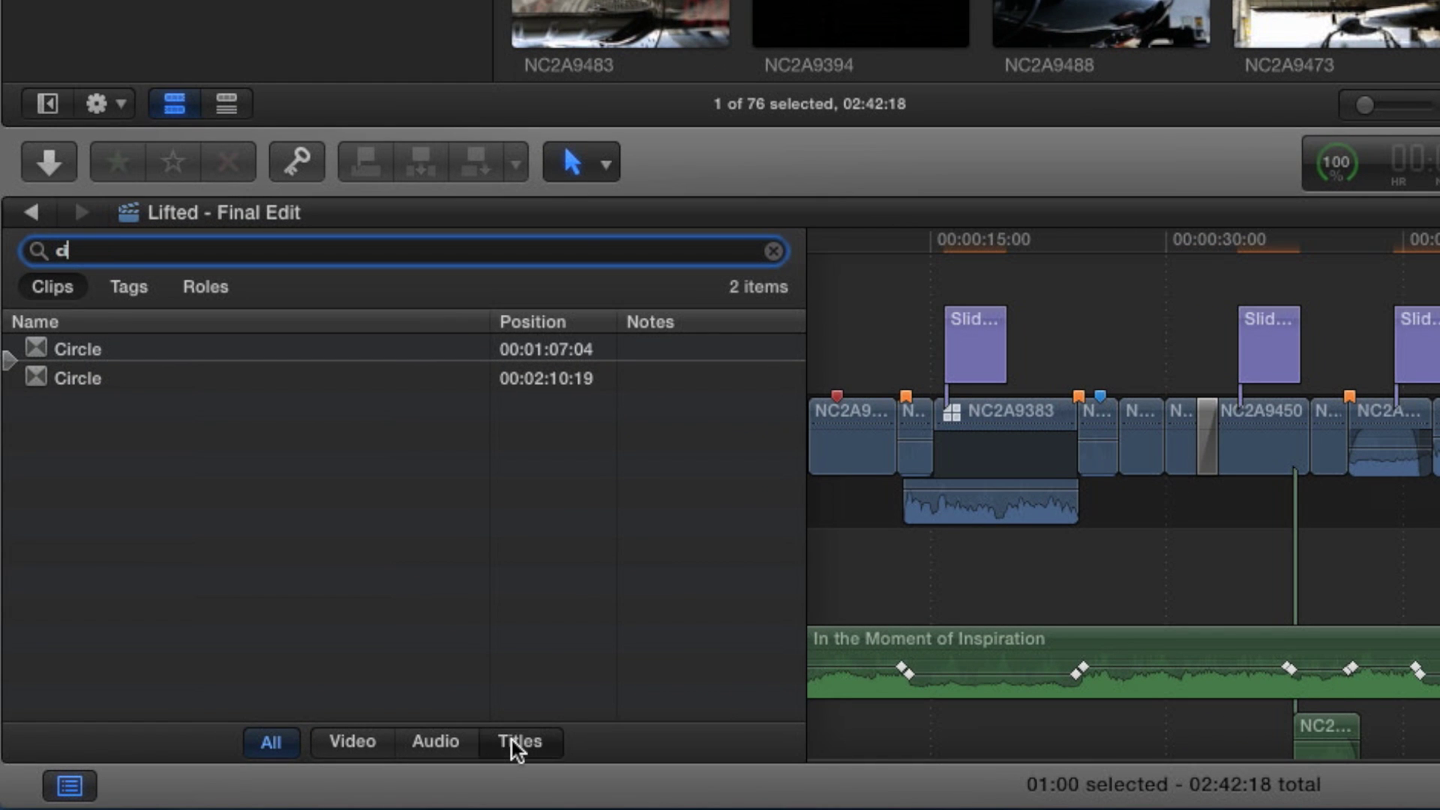
Step: List only titles with the search cleared, and play the first Slide In copy title
left_click(516, 741)
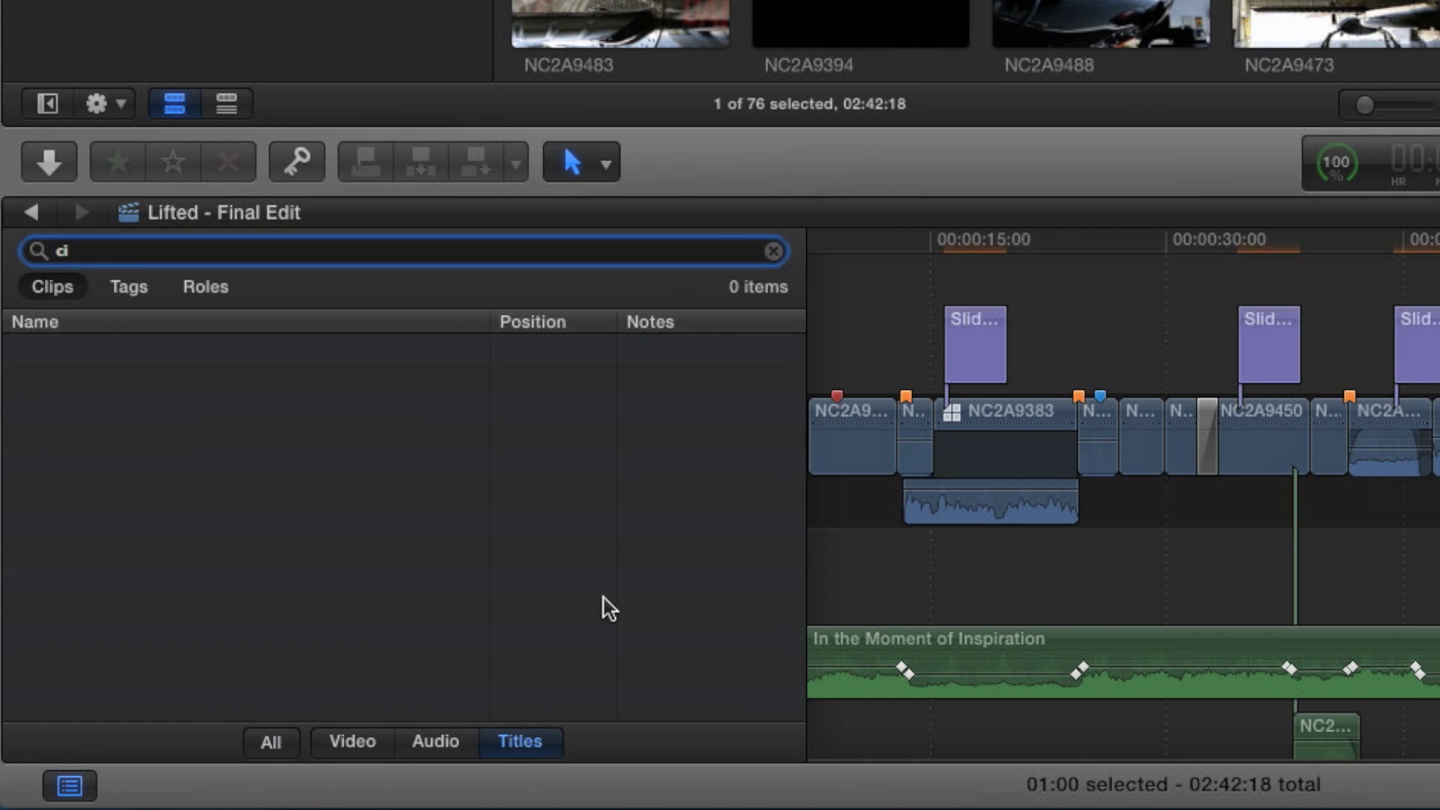
left_click(771, 253)
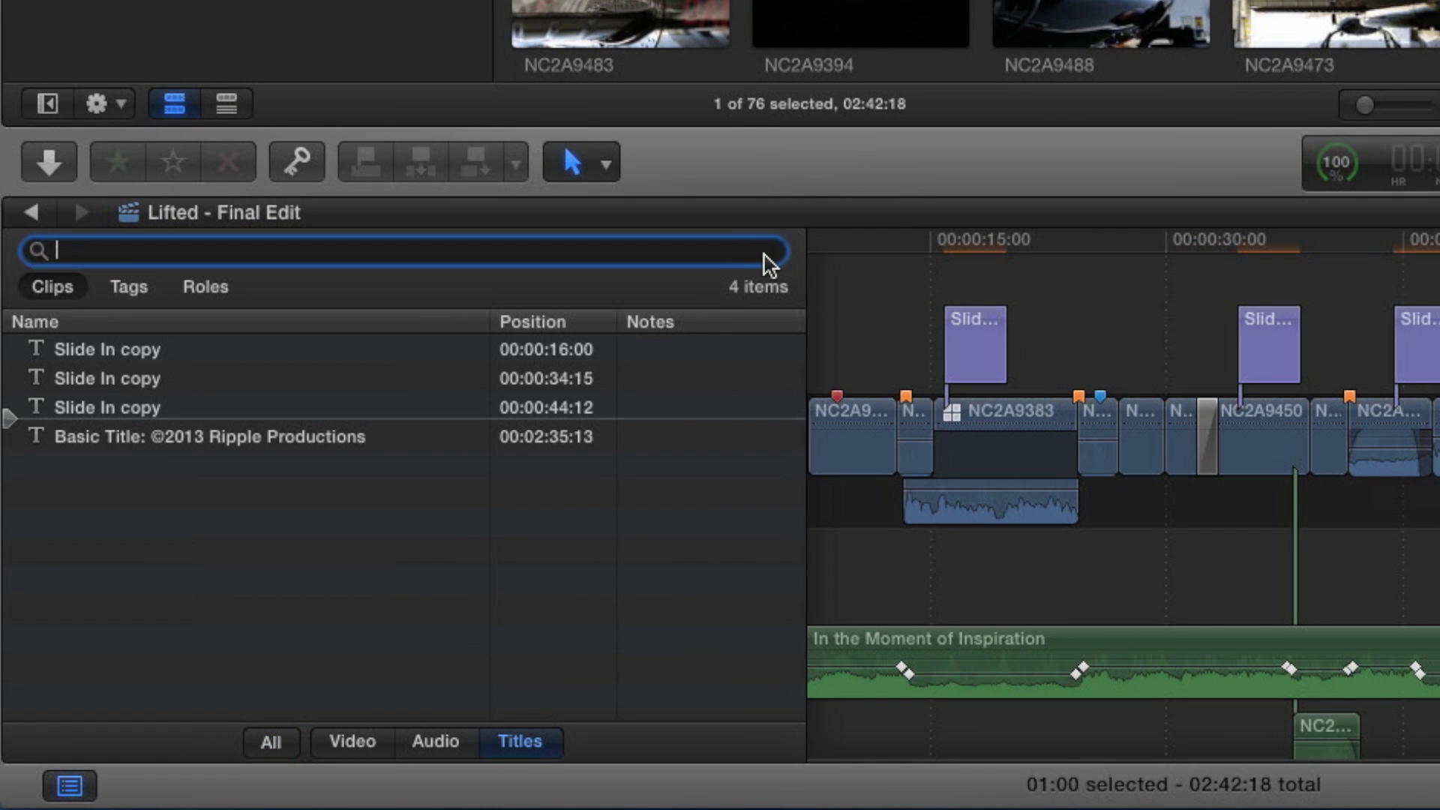
left_click(120, 357)
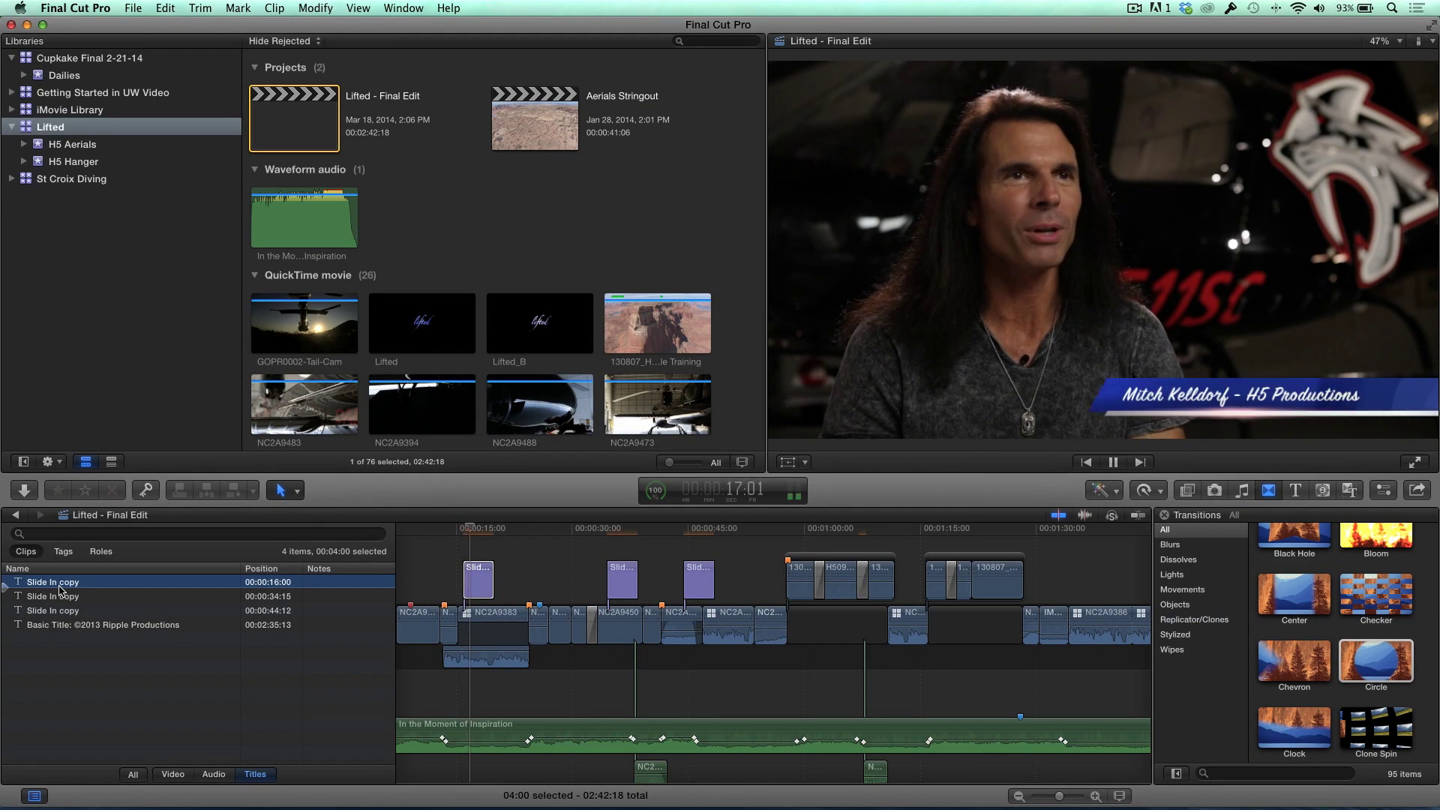
key("space")
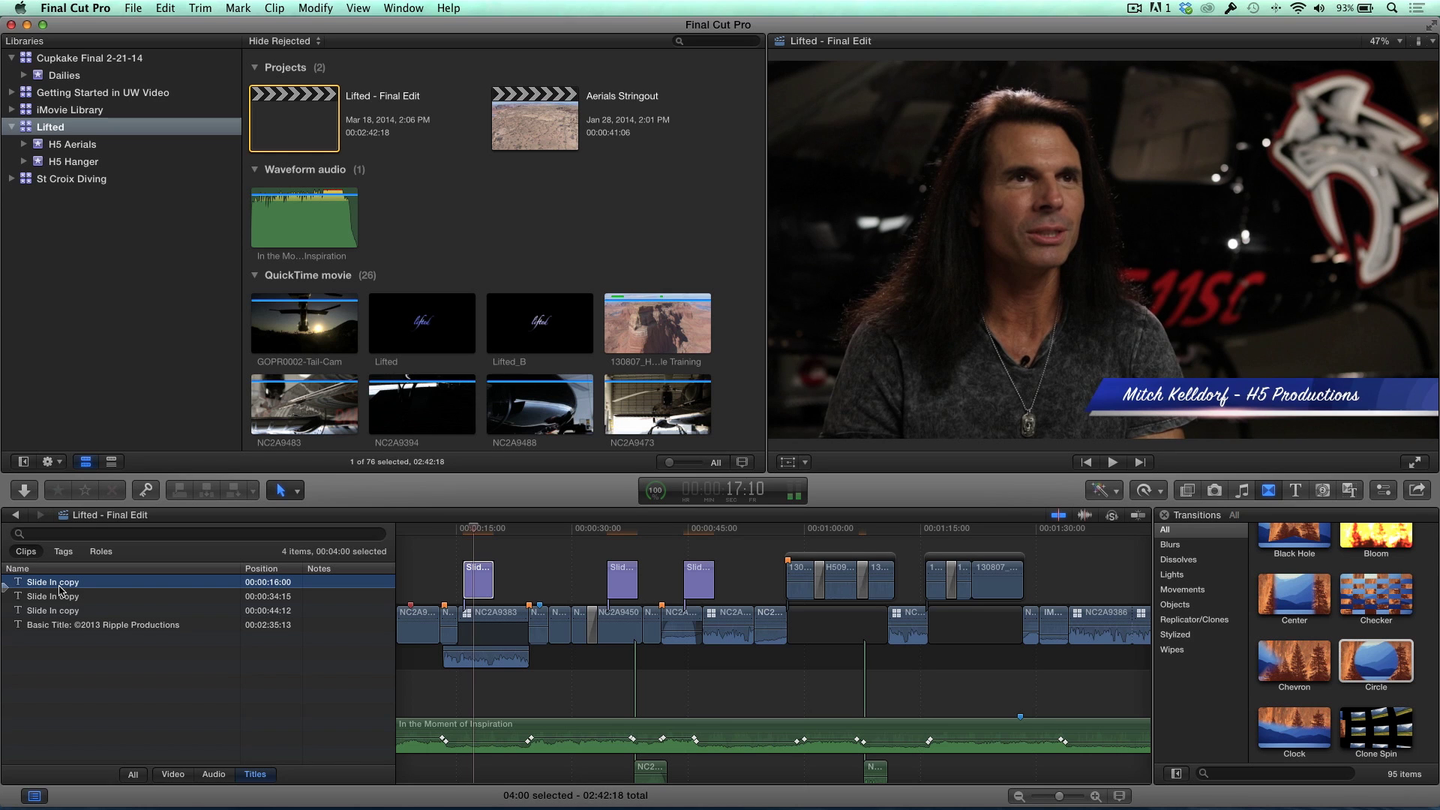
Step: Play the ©2013 Ripple Productions title, then replay the first Slide In copy with its lower-third
left_click(51, 624)
key("space")
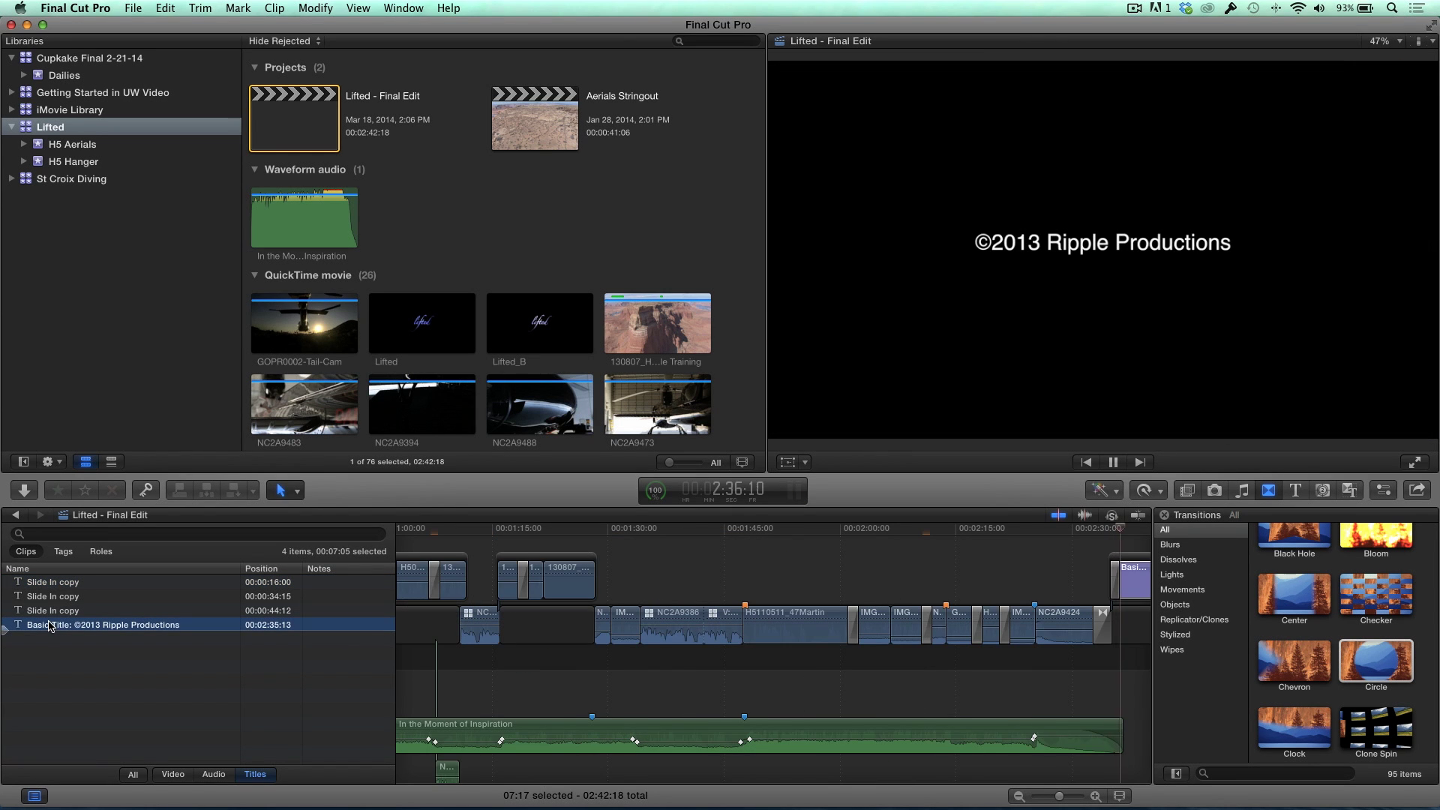
left_click(60, 584)
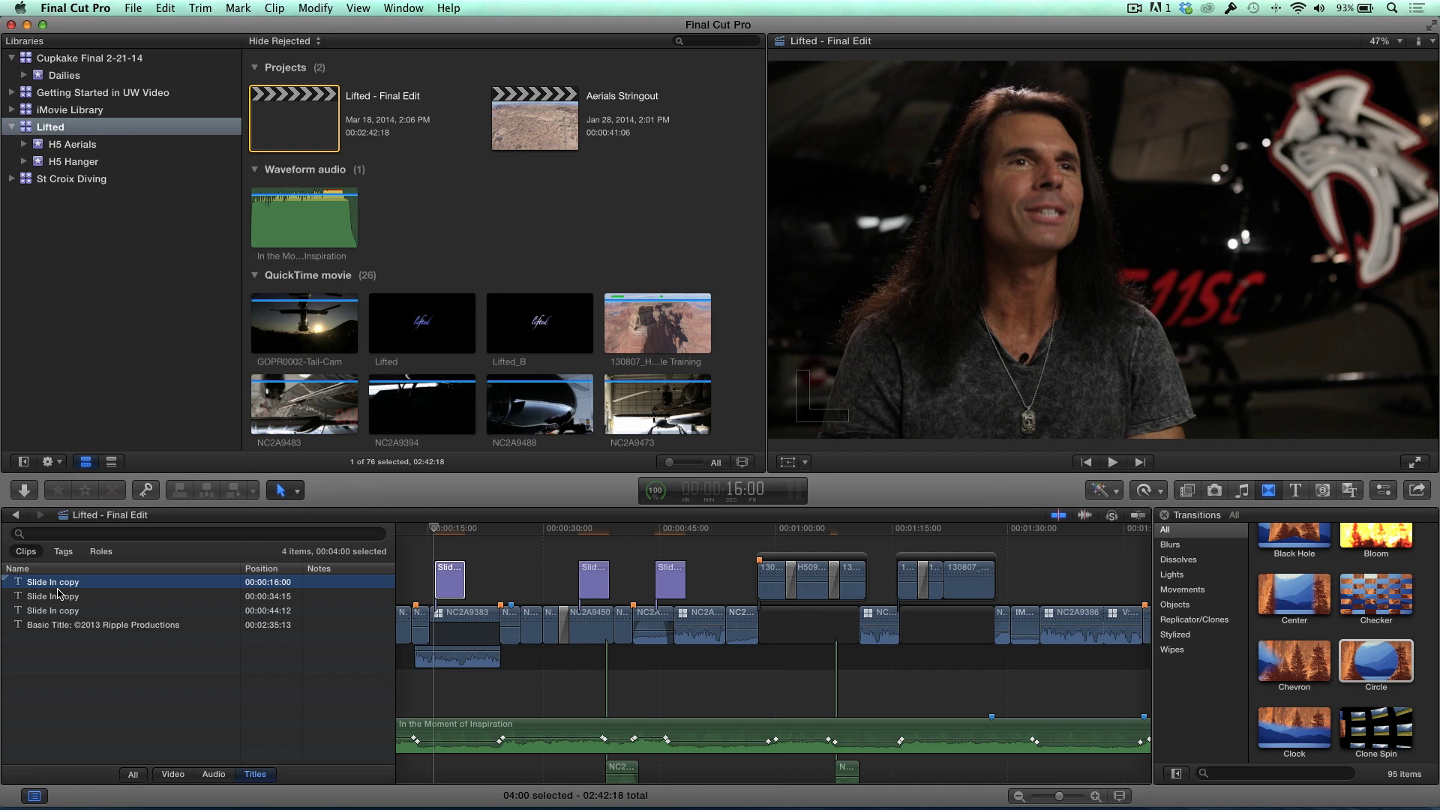
key("space")
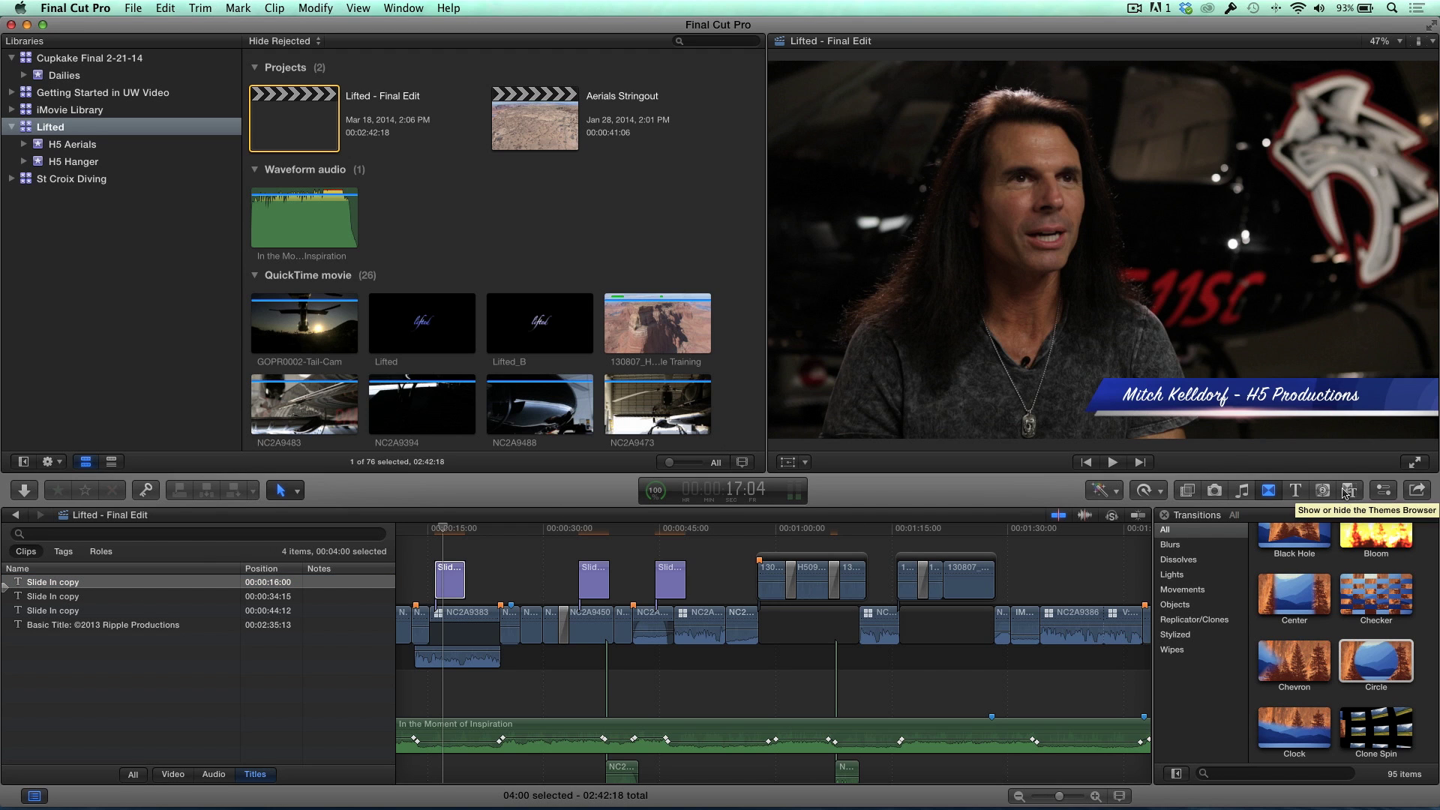
Step: Replace the 00:00:16:00 title with the original Slide In title from the Titles browser
left_click(1351, 497)
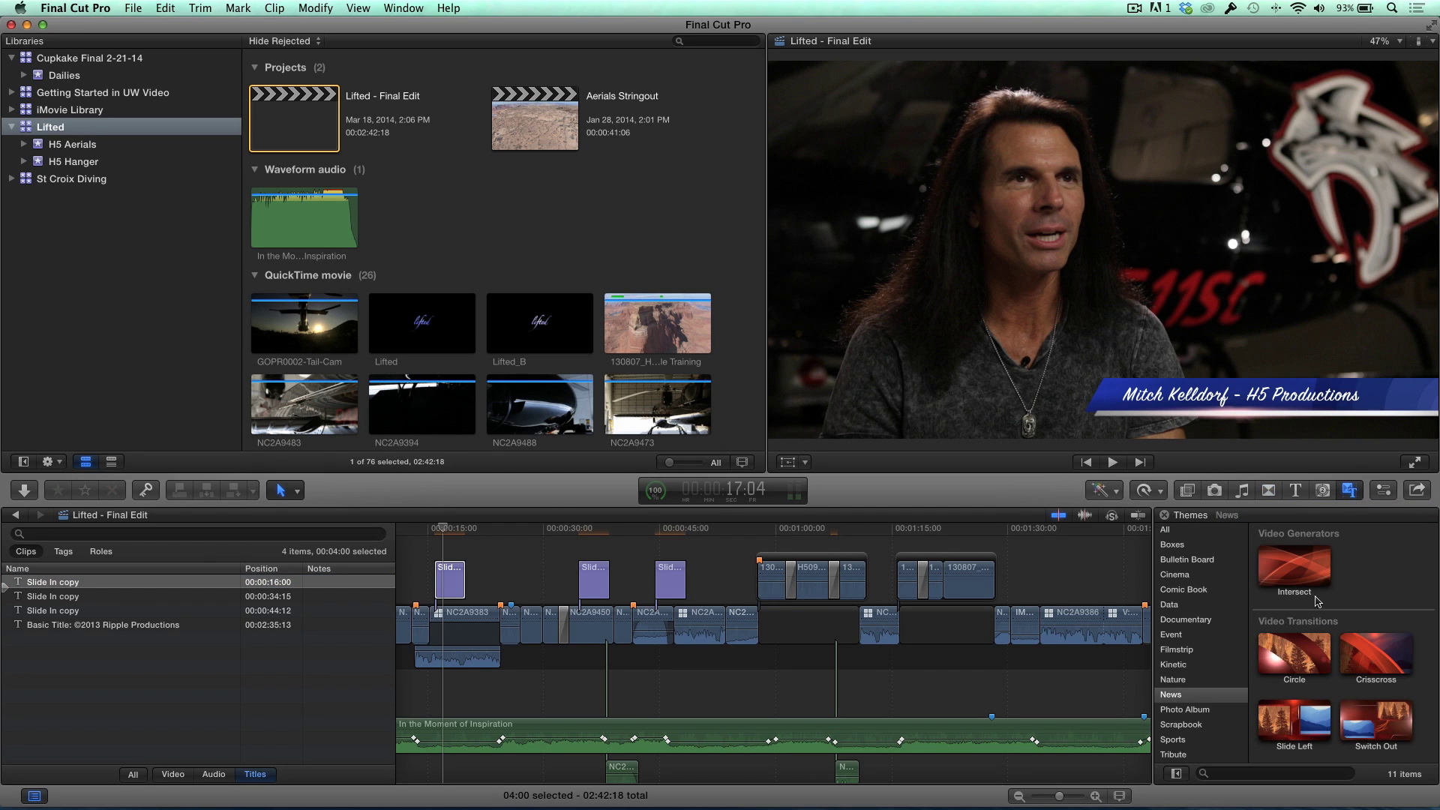
scroll(1317, 675, "down", 5)
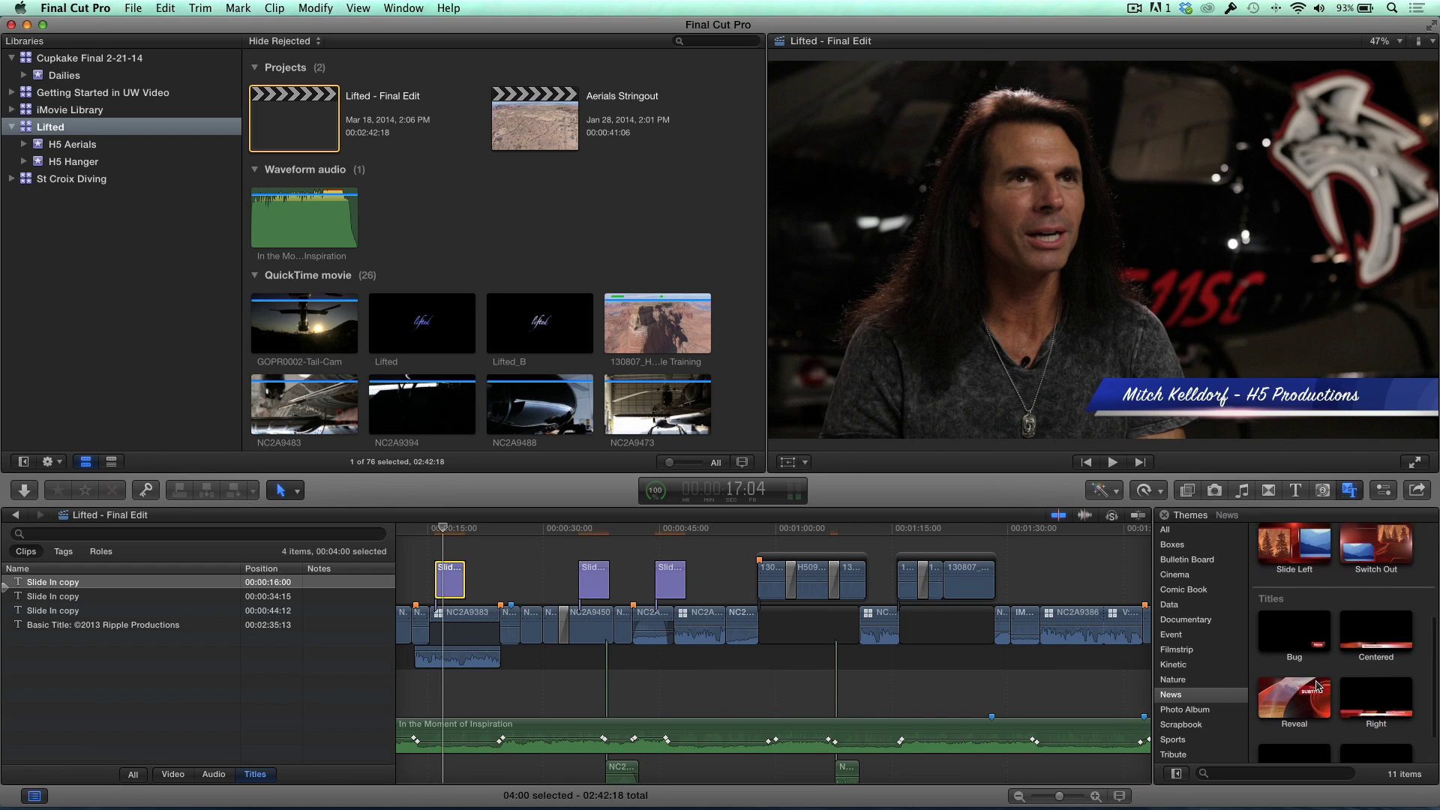
scroll(1320, 687, "down", 2)
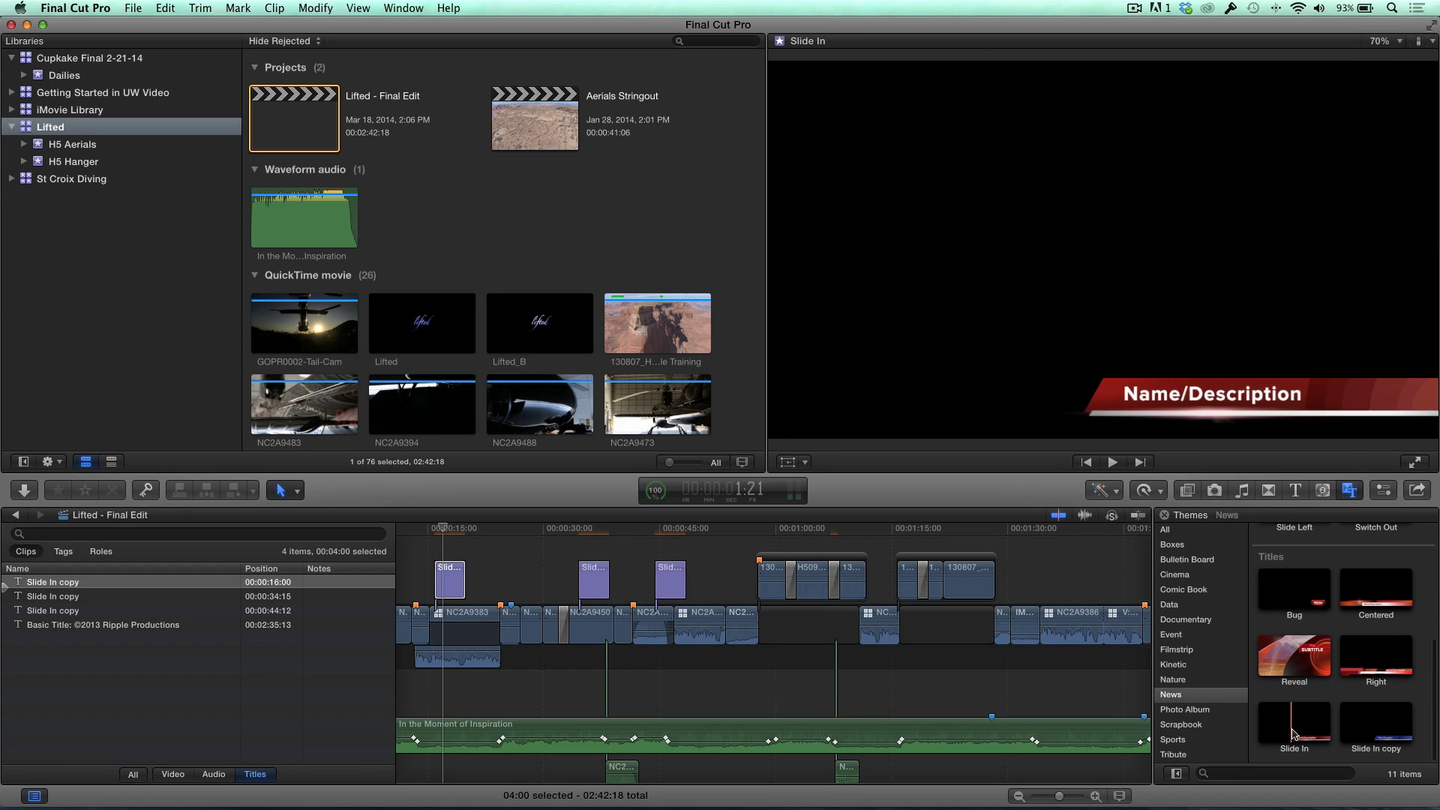
left_click(1292, 731)
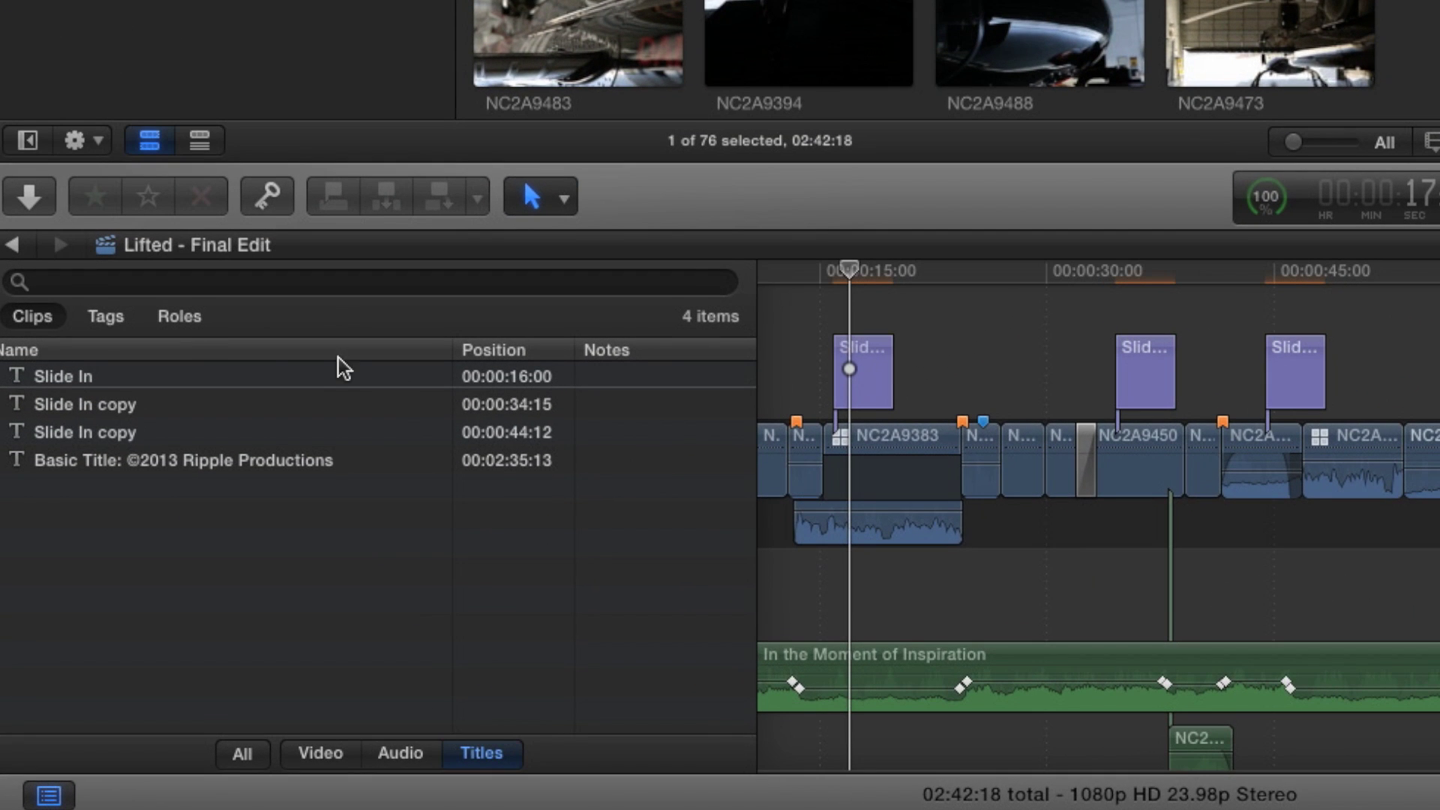
Step: Show only keywords in the Tags list and visit those at 00:00:07:09, 00:00:12:23 and 00:00:27:02
left_click(115, 320)
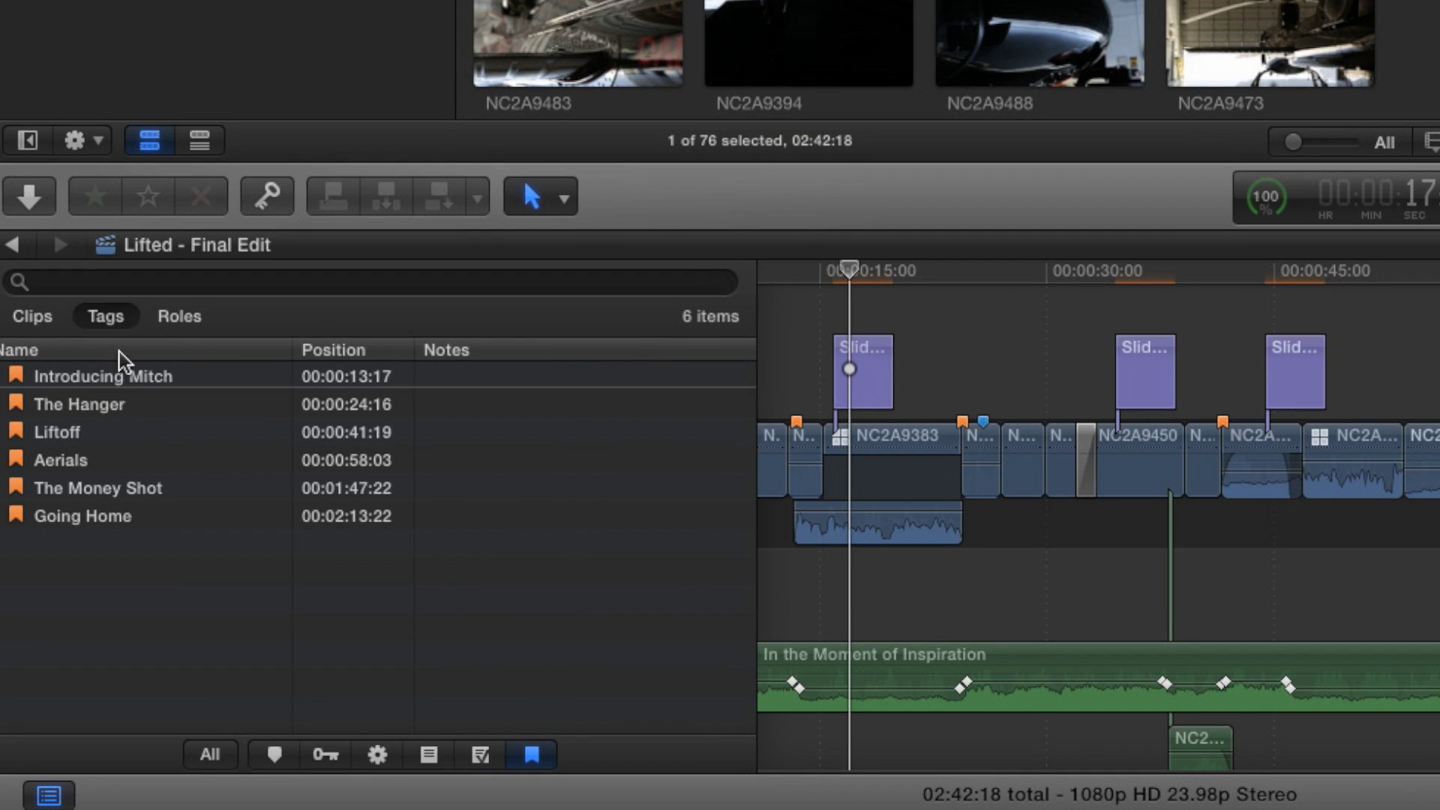
left_click(317, 756)
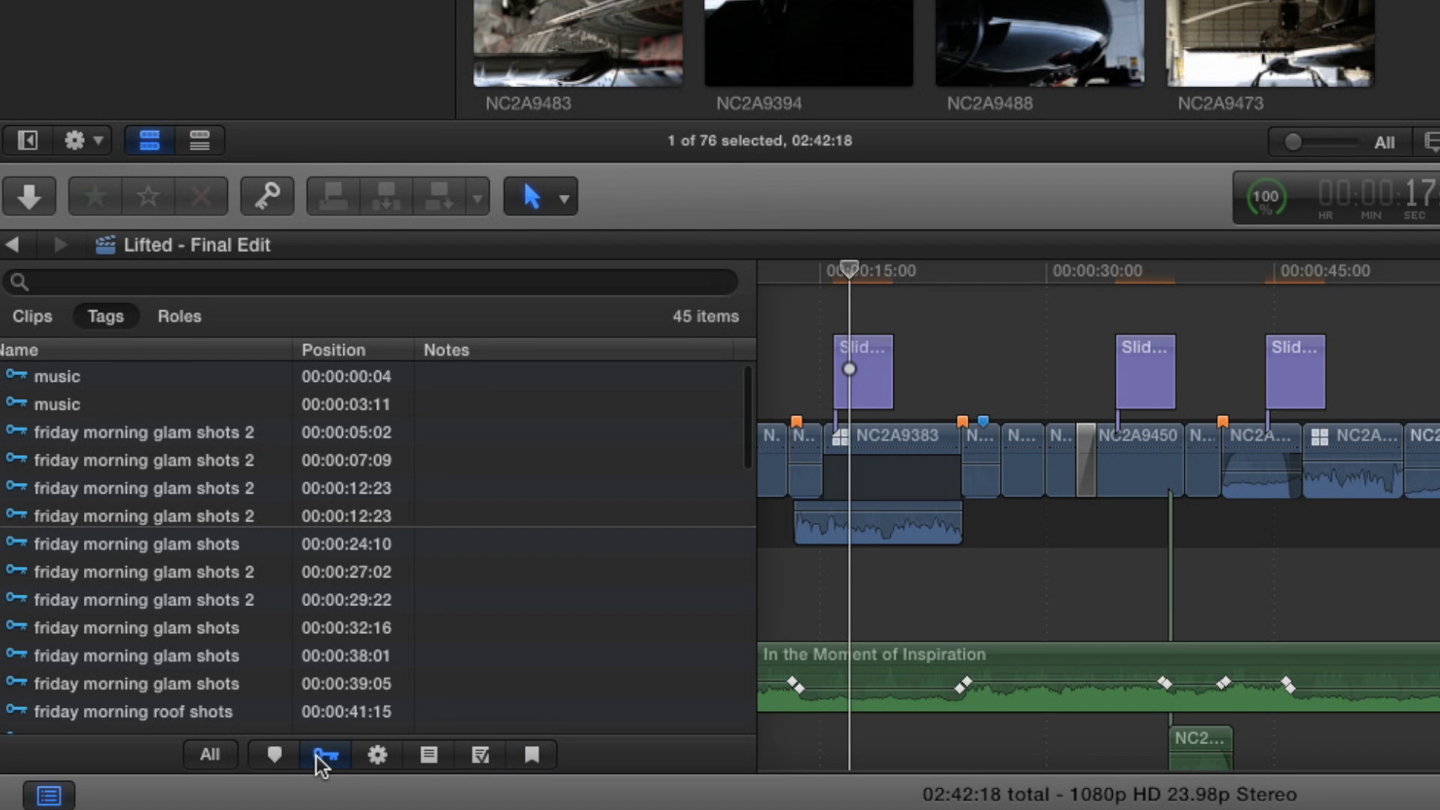
left_click(186, 449)
left_click(160, 487)
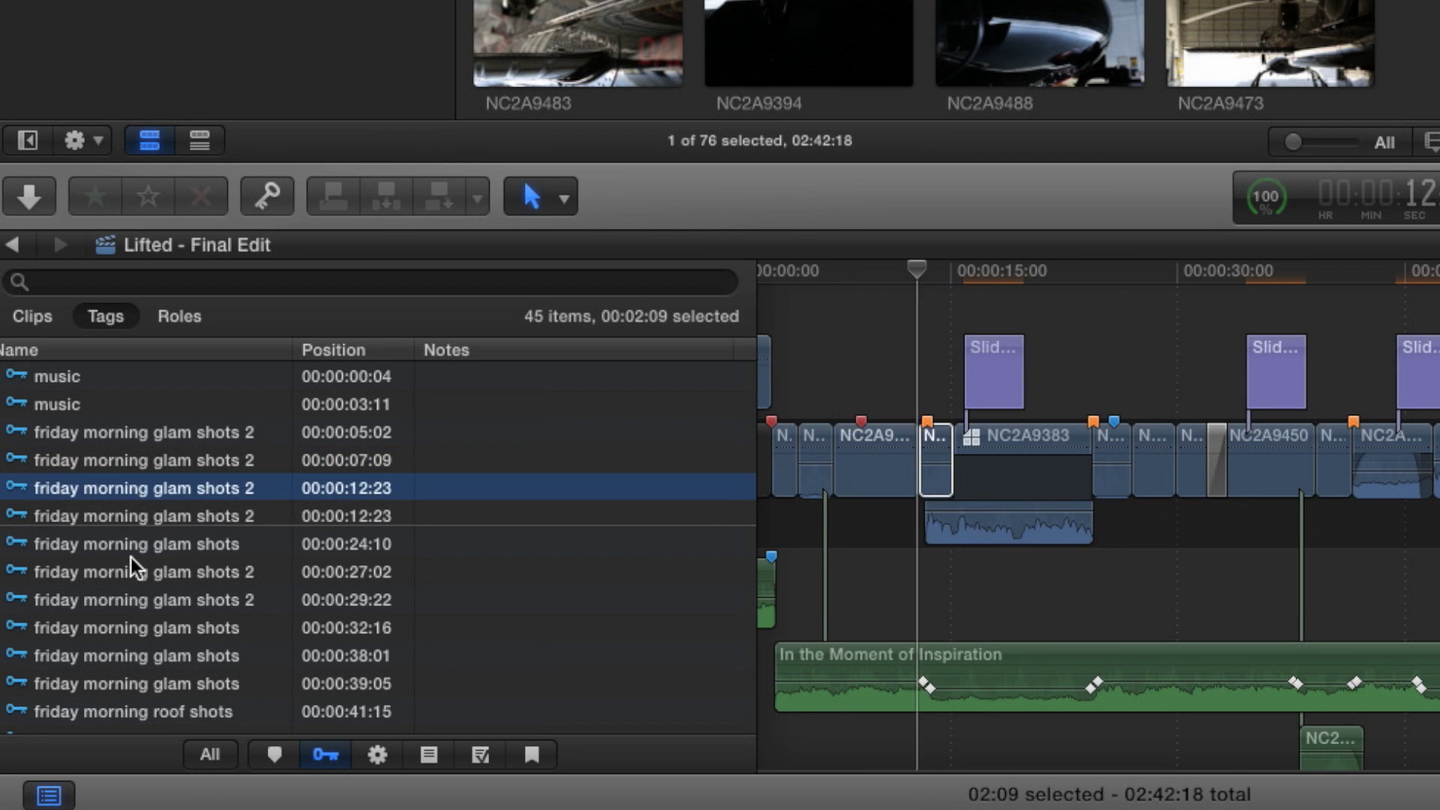
left_click(129, 564)
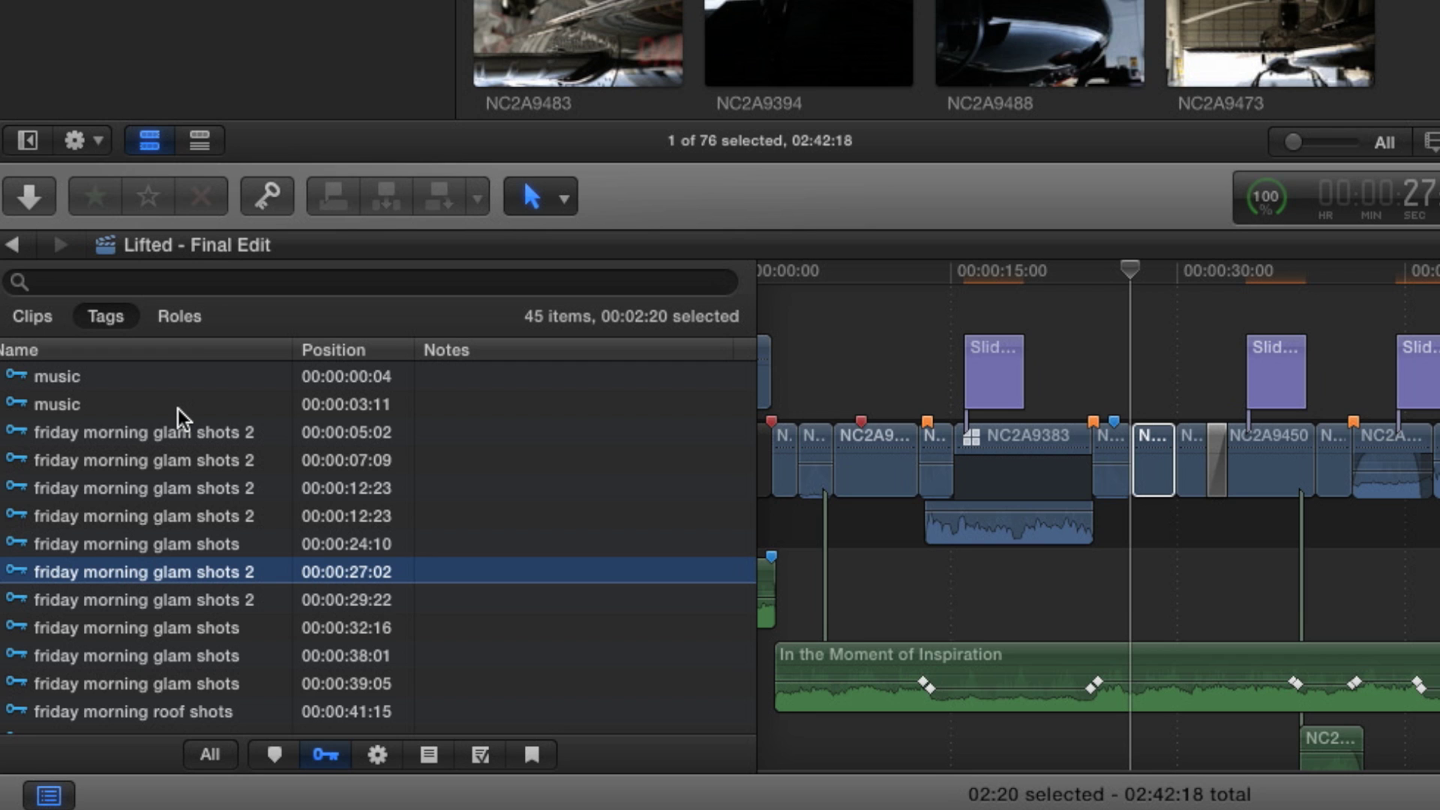
Step: Search keywords for 'moun', visit all four mcdowell mountains keywords, and play the helicopter footage
left_click(142, 284)
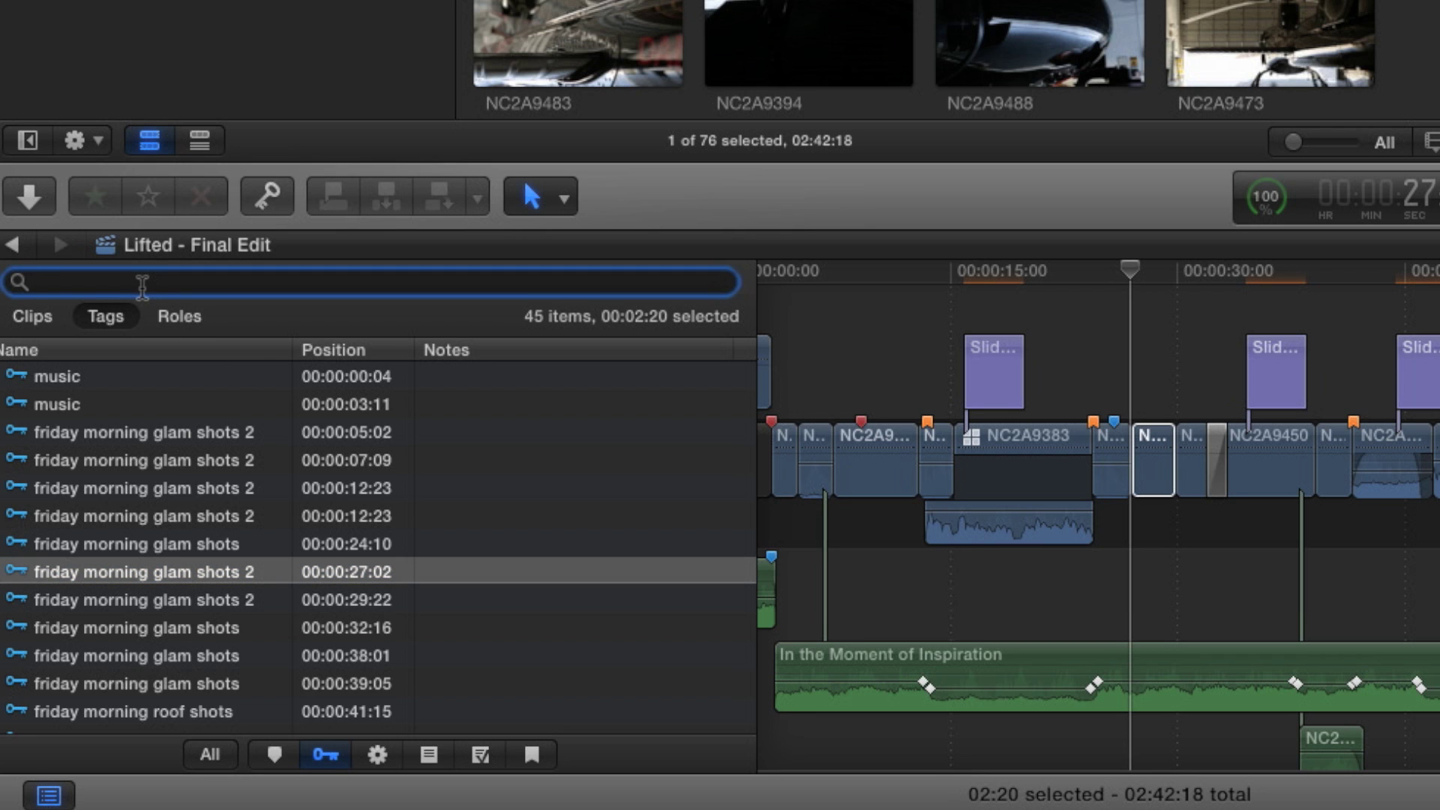
type("mou")
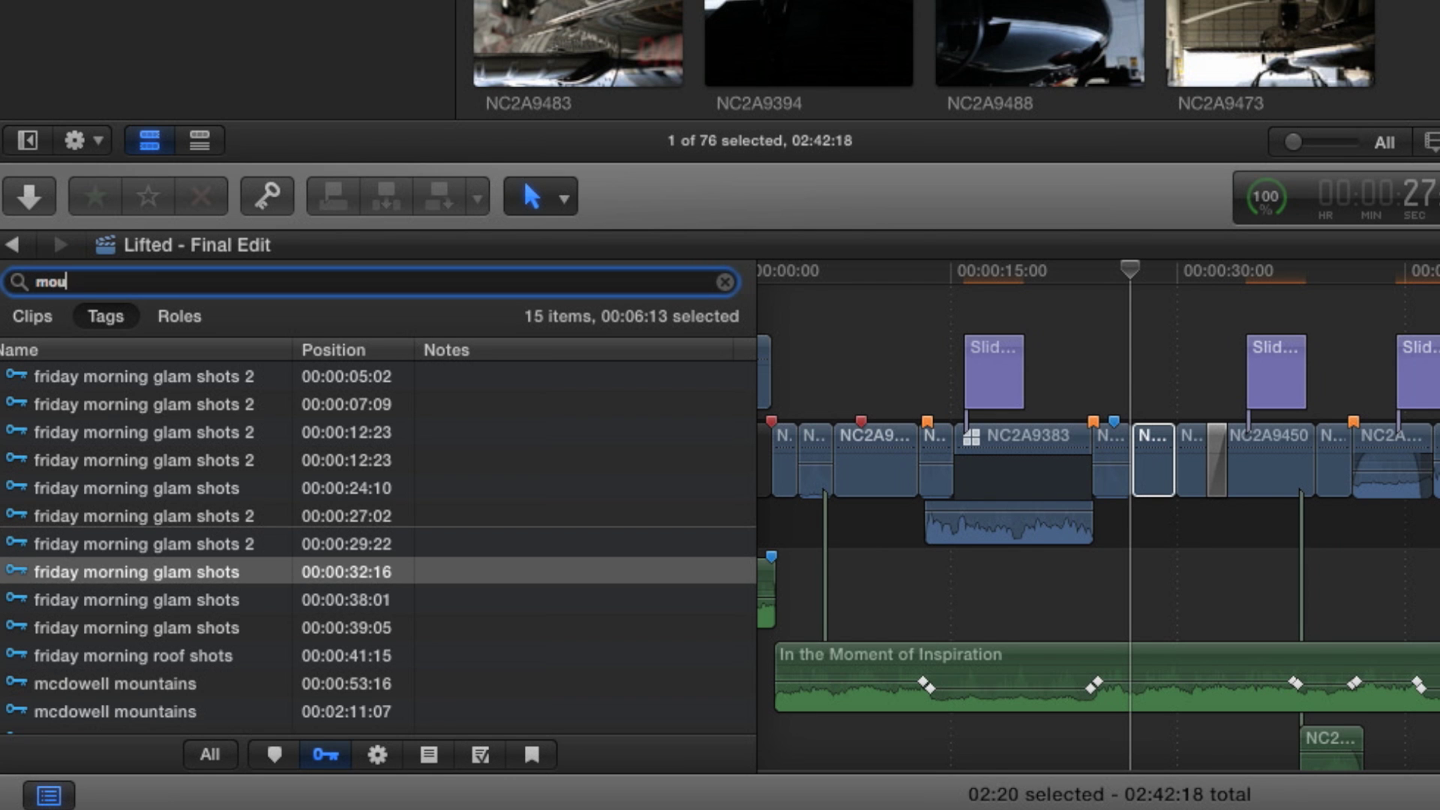
type("nt")
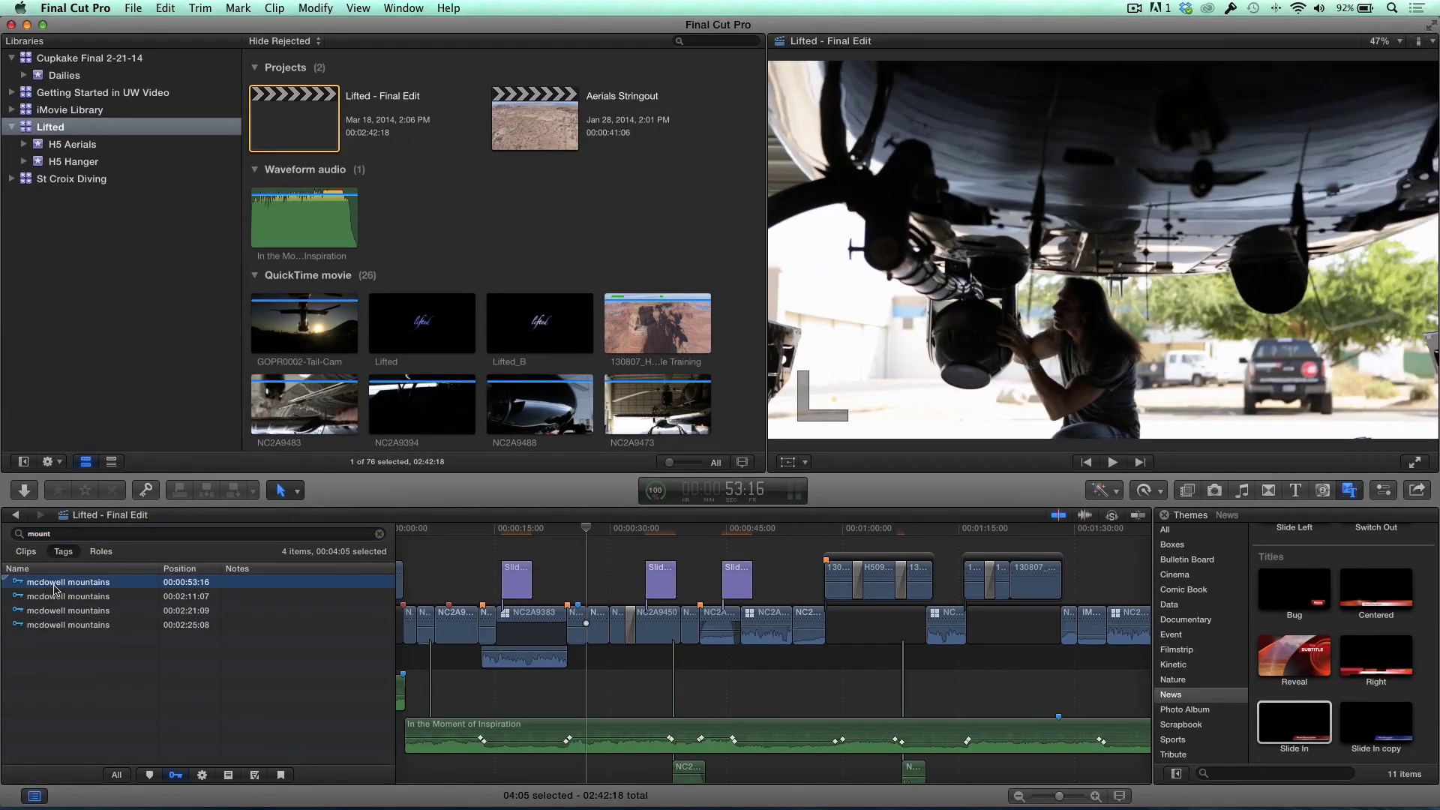
left_click(87, 379)
left_click(55, 597)
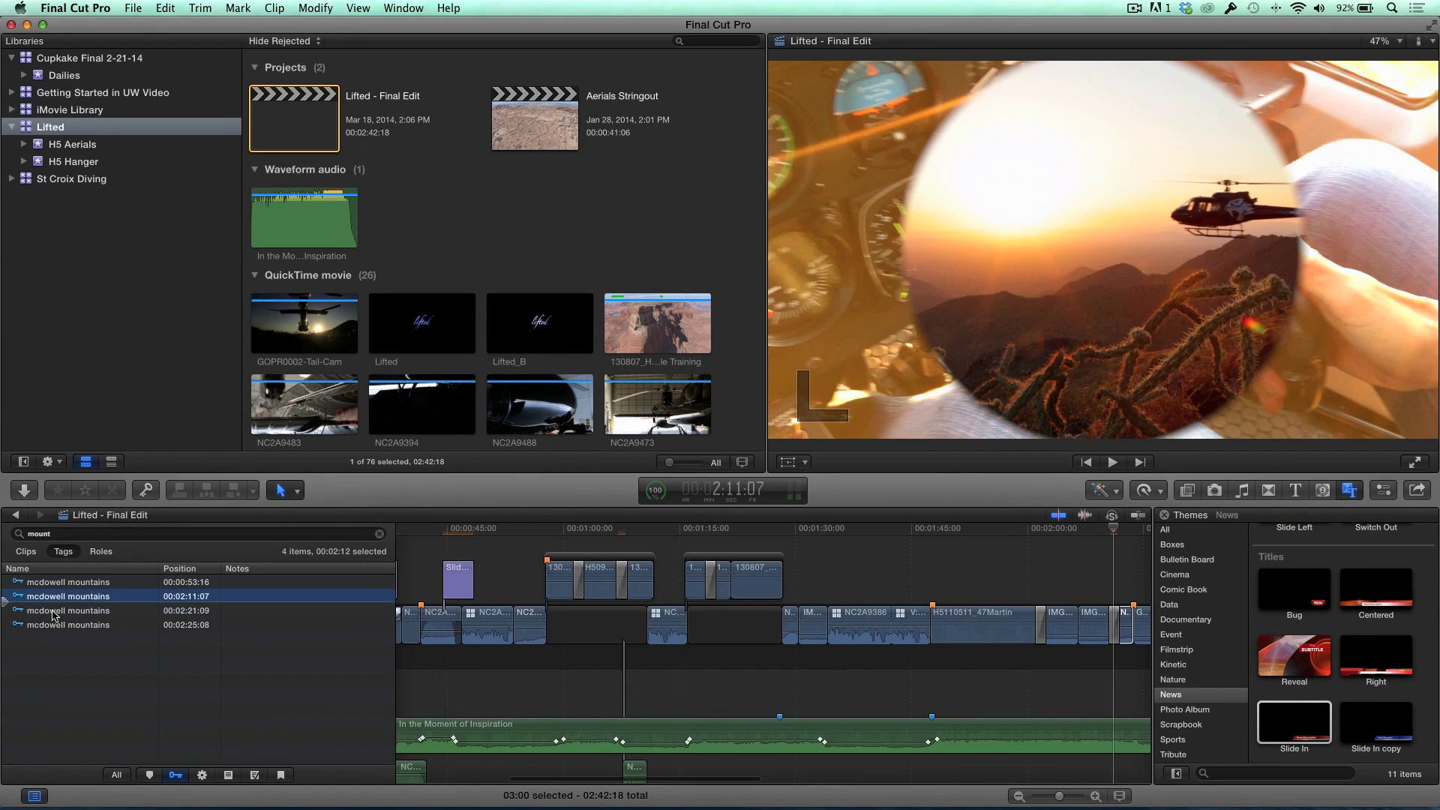
left_click(54, 610)
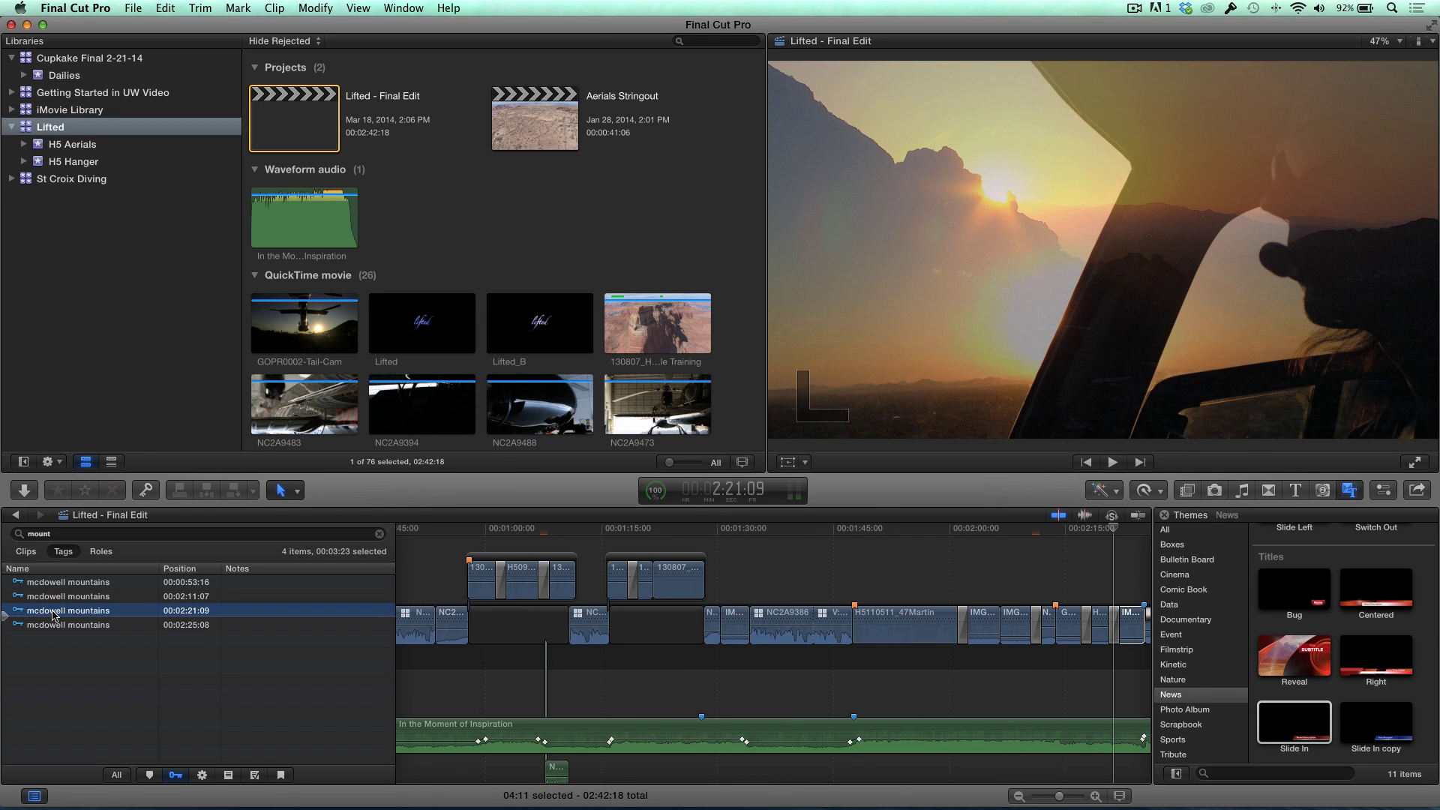
left_click(51, 624)
key("space")
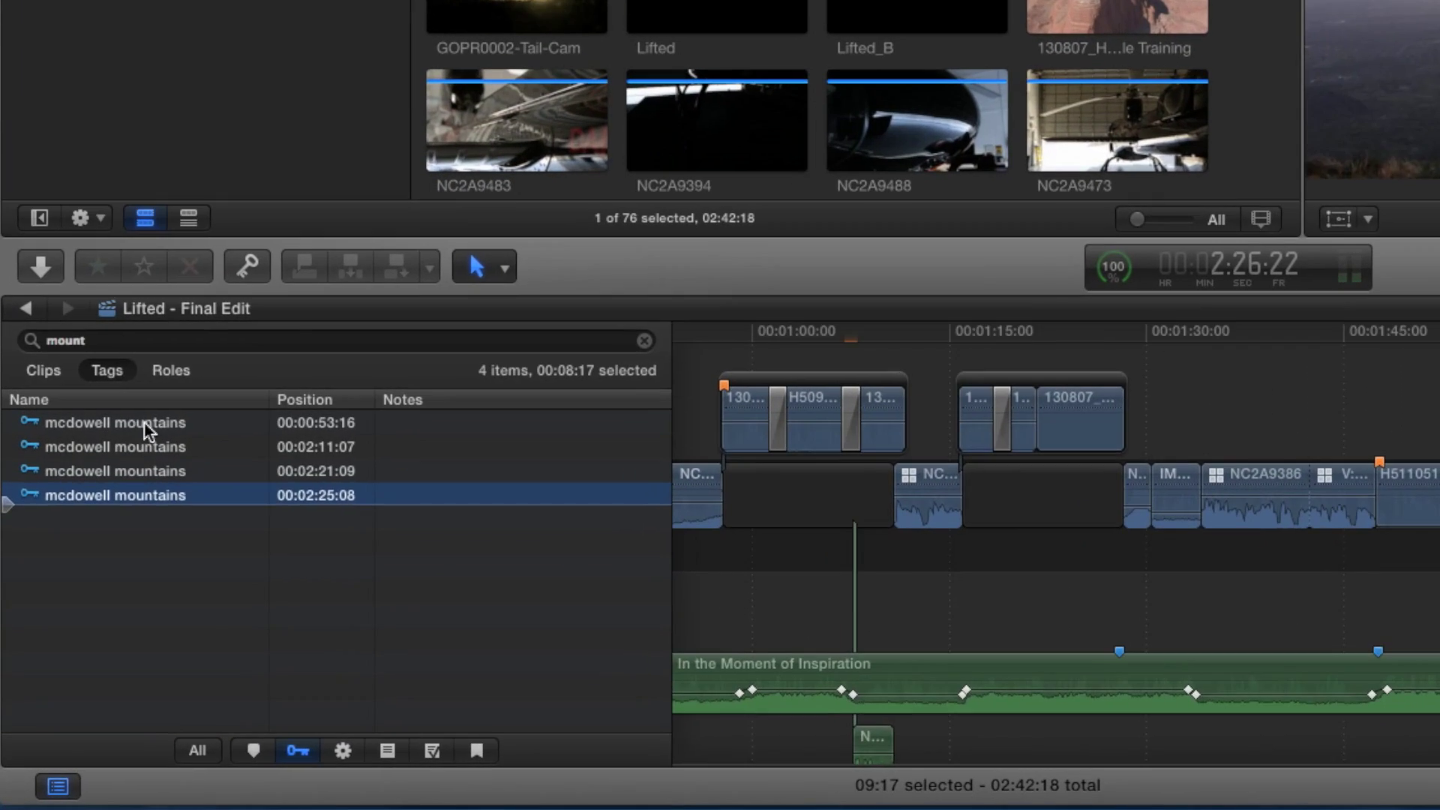
Step: Replace the 'mount' filter with 'ip' and jump to the first iphone footage keyword
left_click(644, 340)
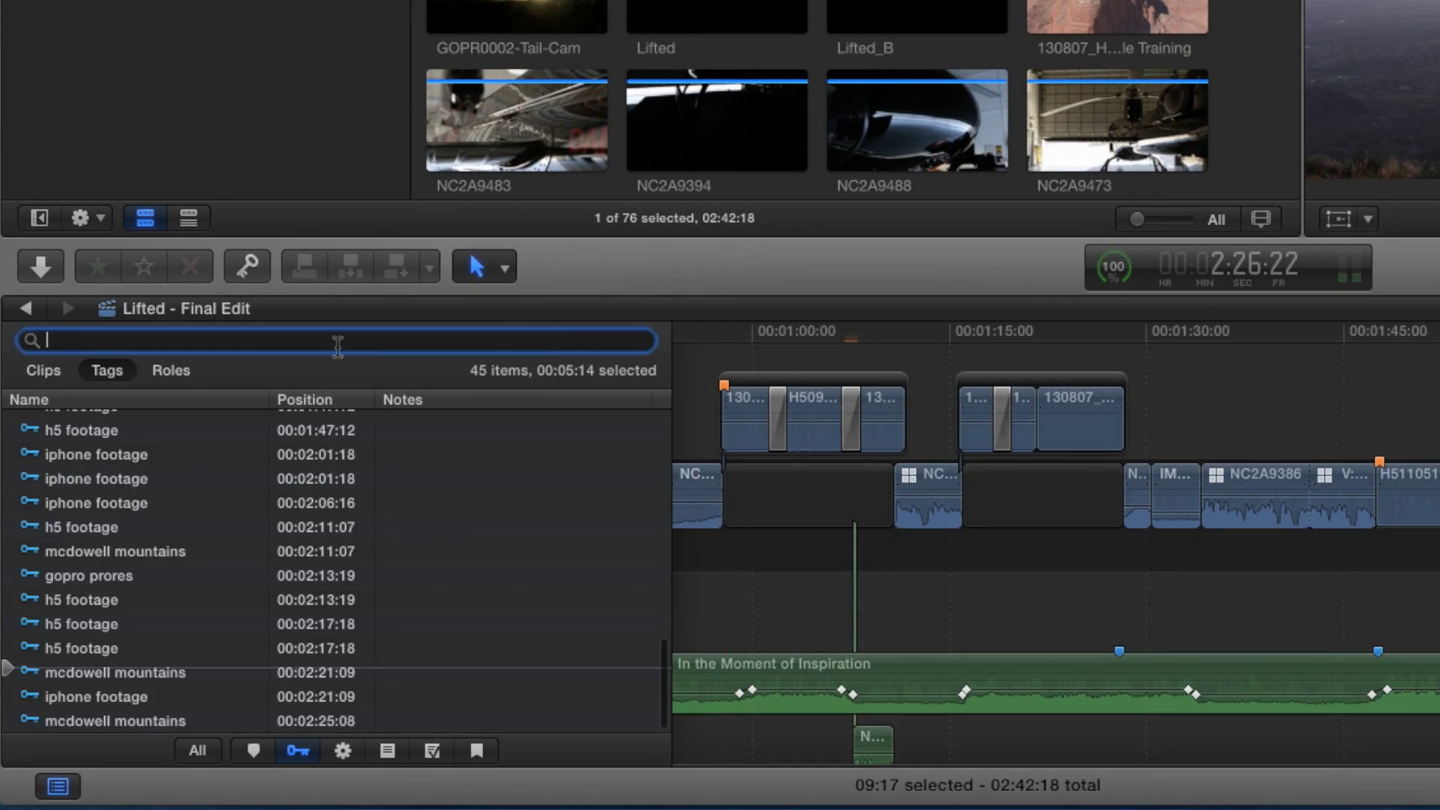
type("iphon")
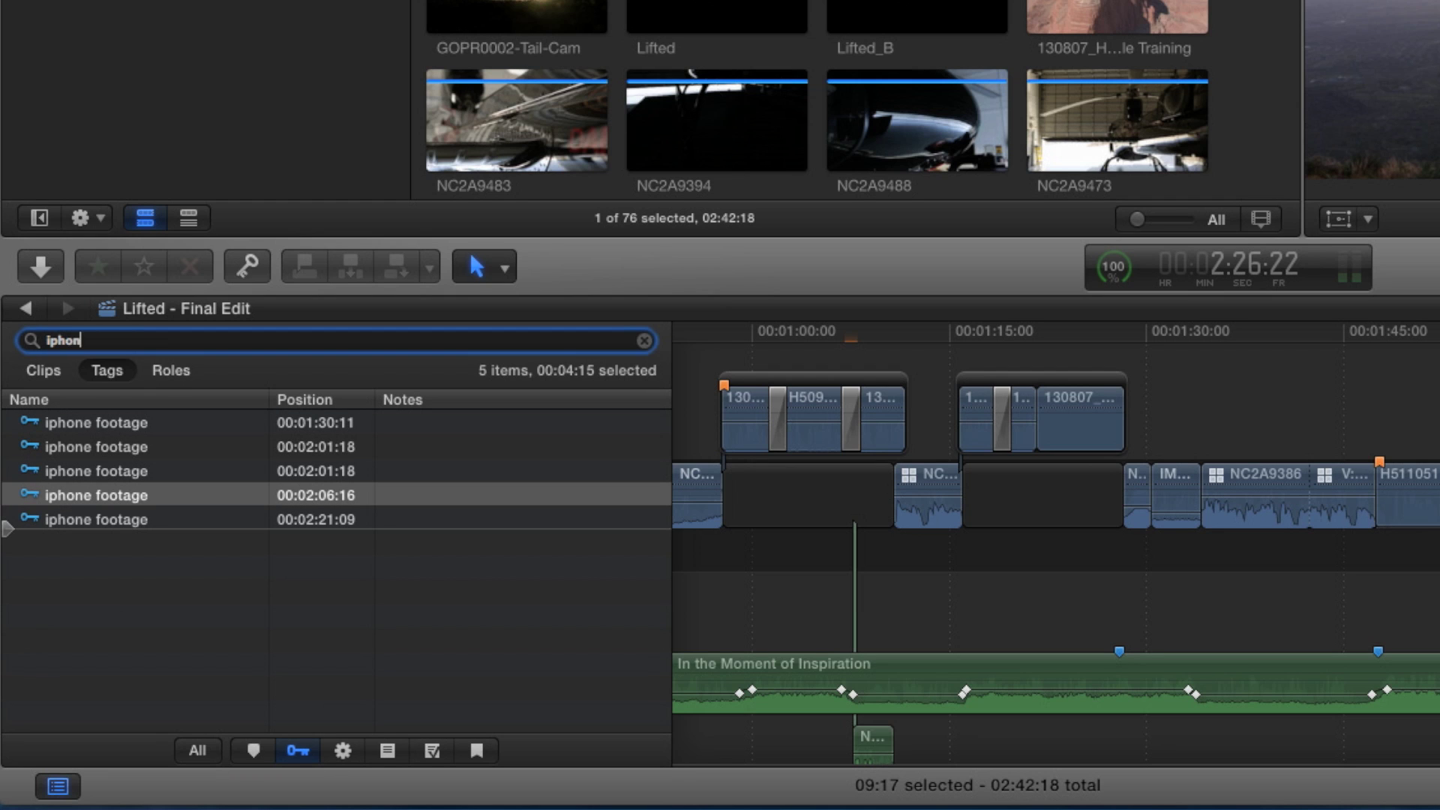
left_click(104, 432)
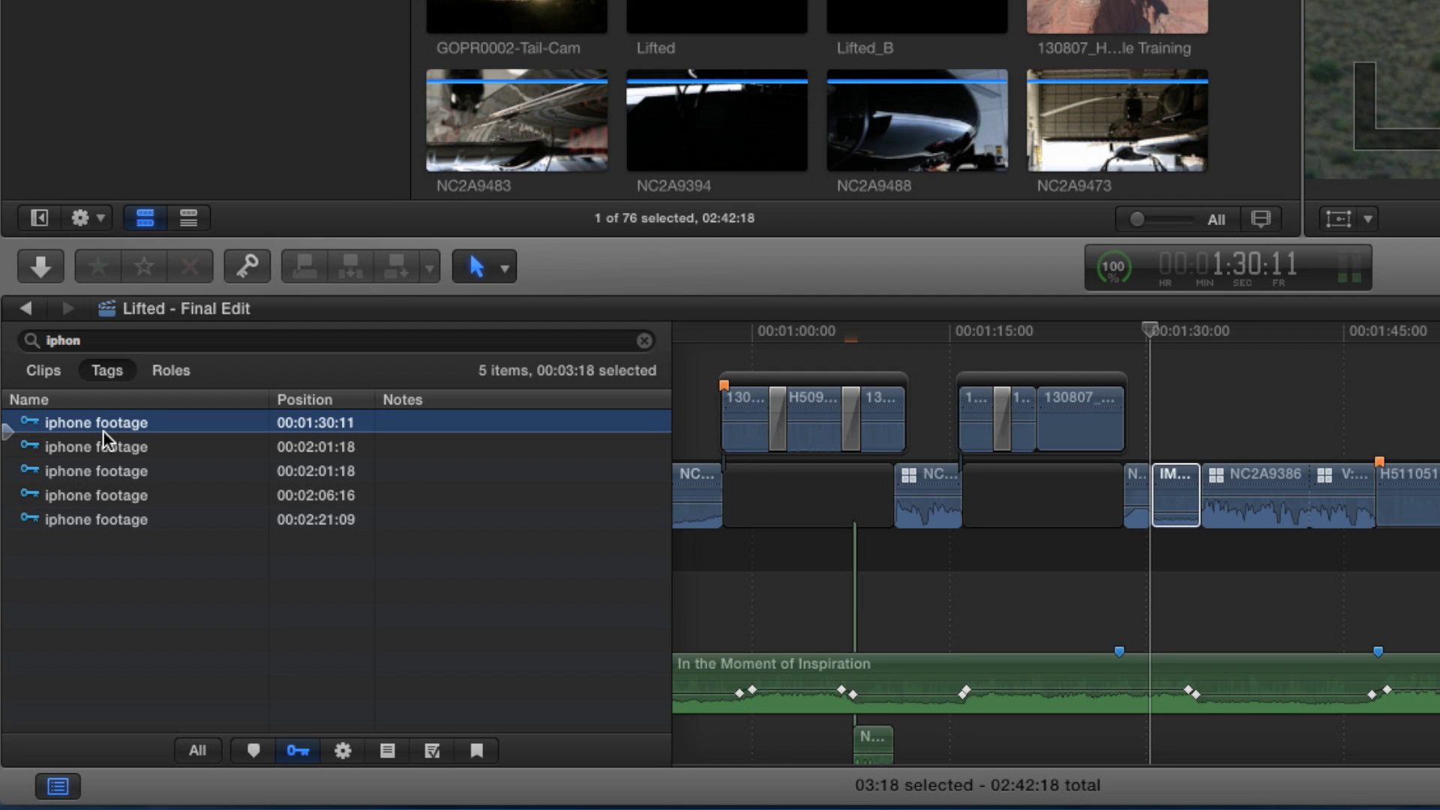
Step: Search 'gopro', play from the gopro prores keyword, then clear the search filter
left_click(124, 347)
key("super+a")
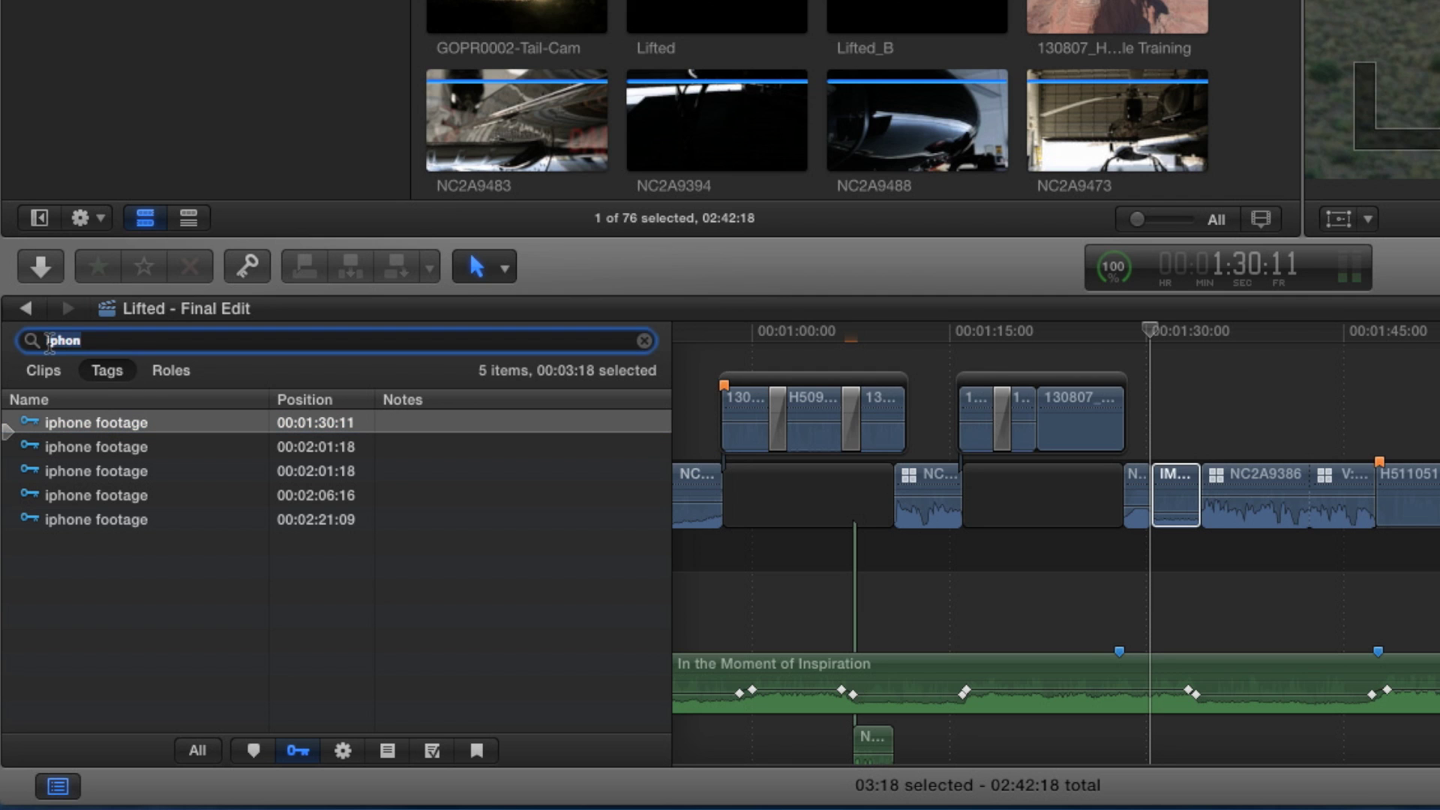
type("gopro")
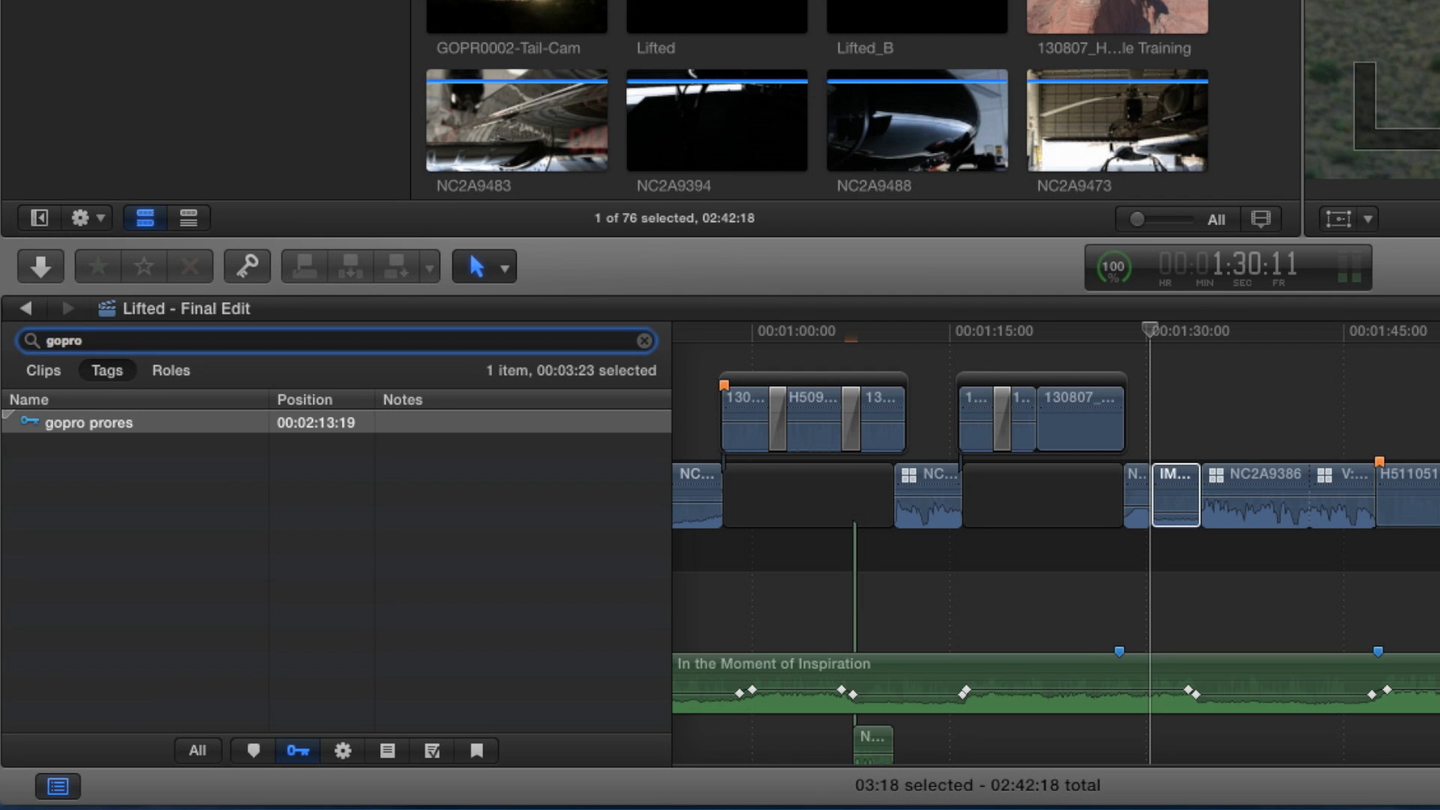
left_click(92, 423)
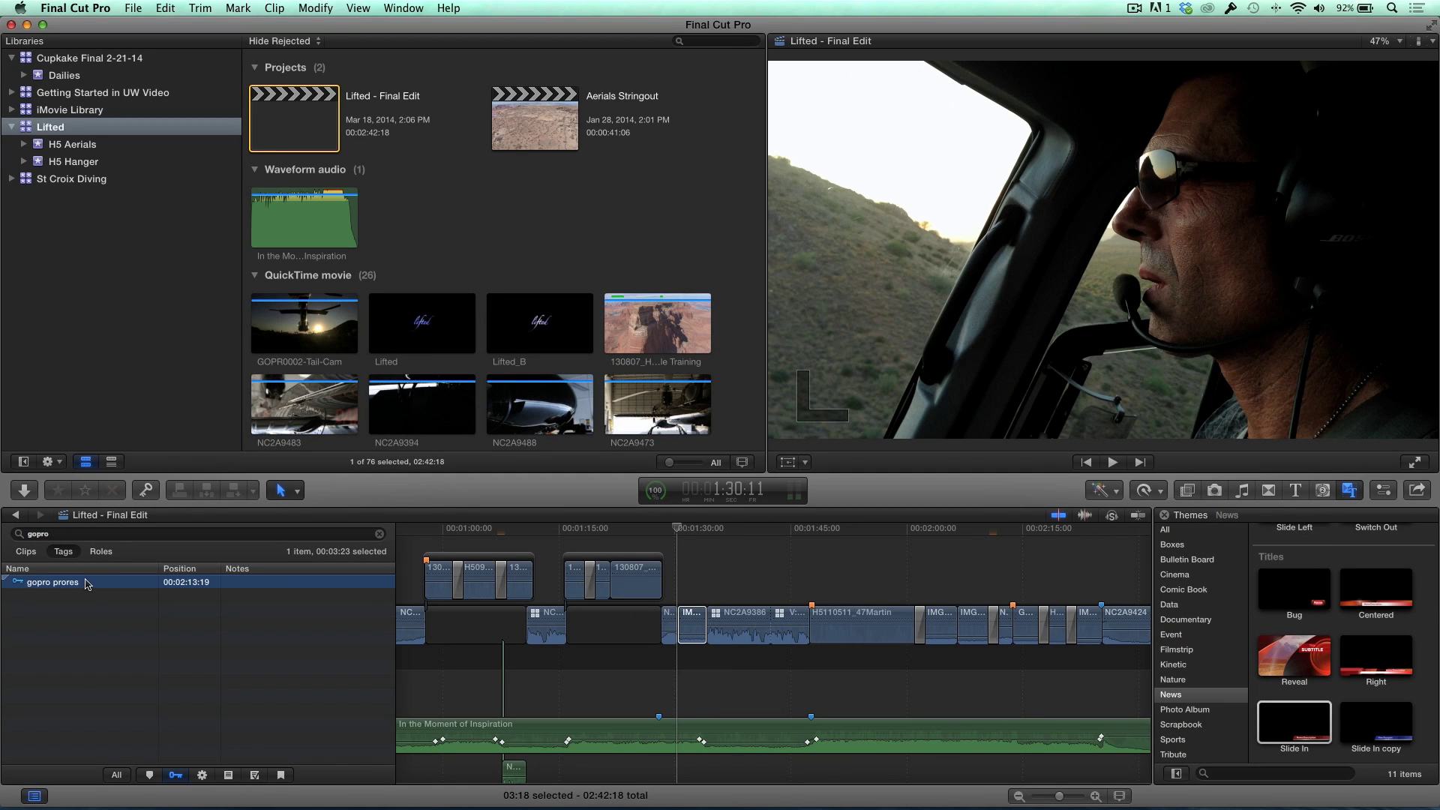
key("space")
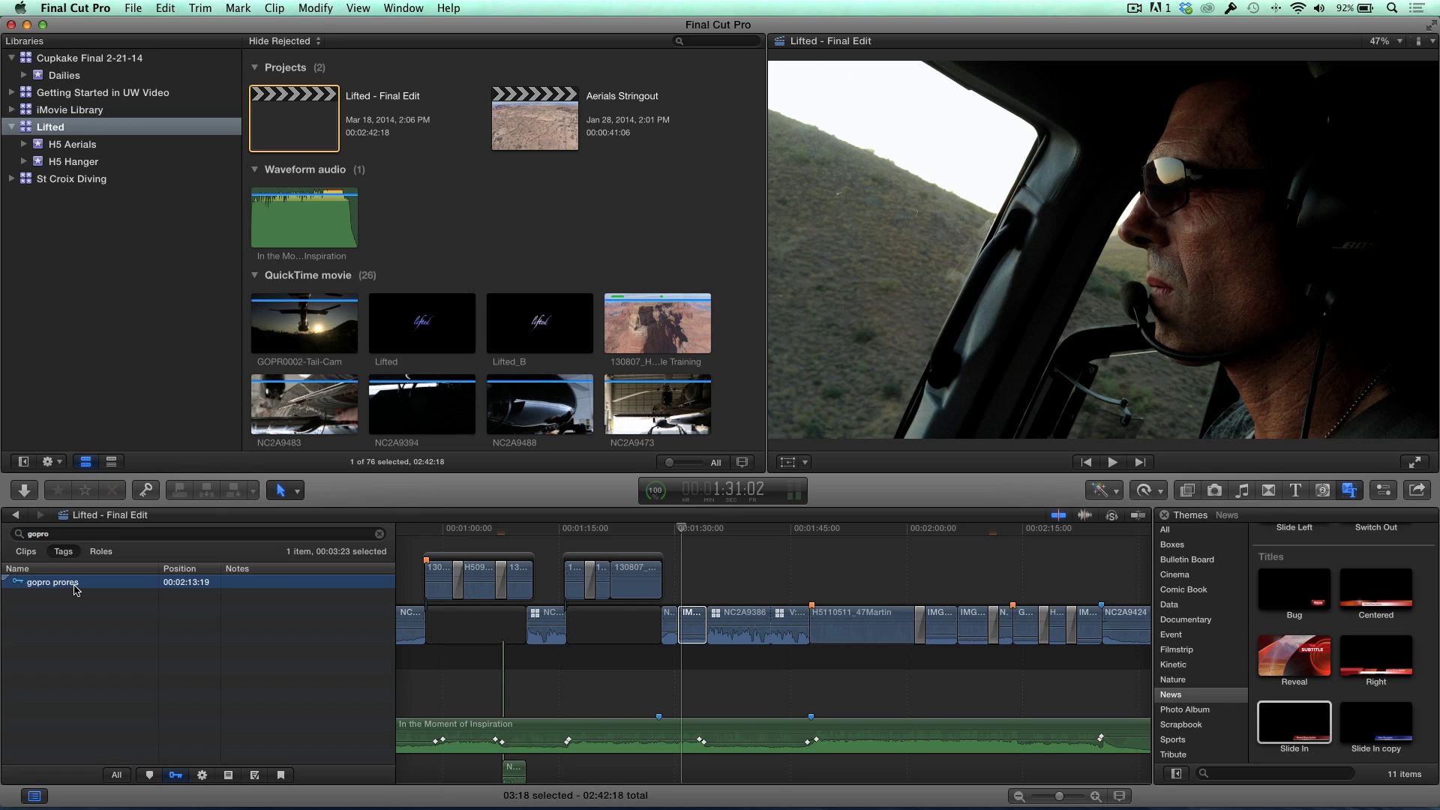
left_click(380, 534)
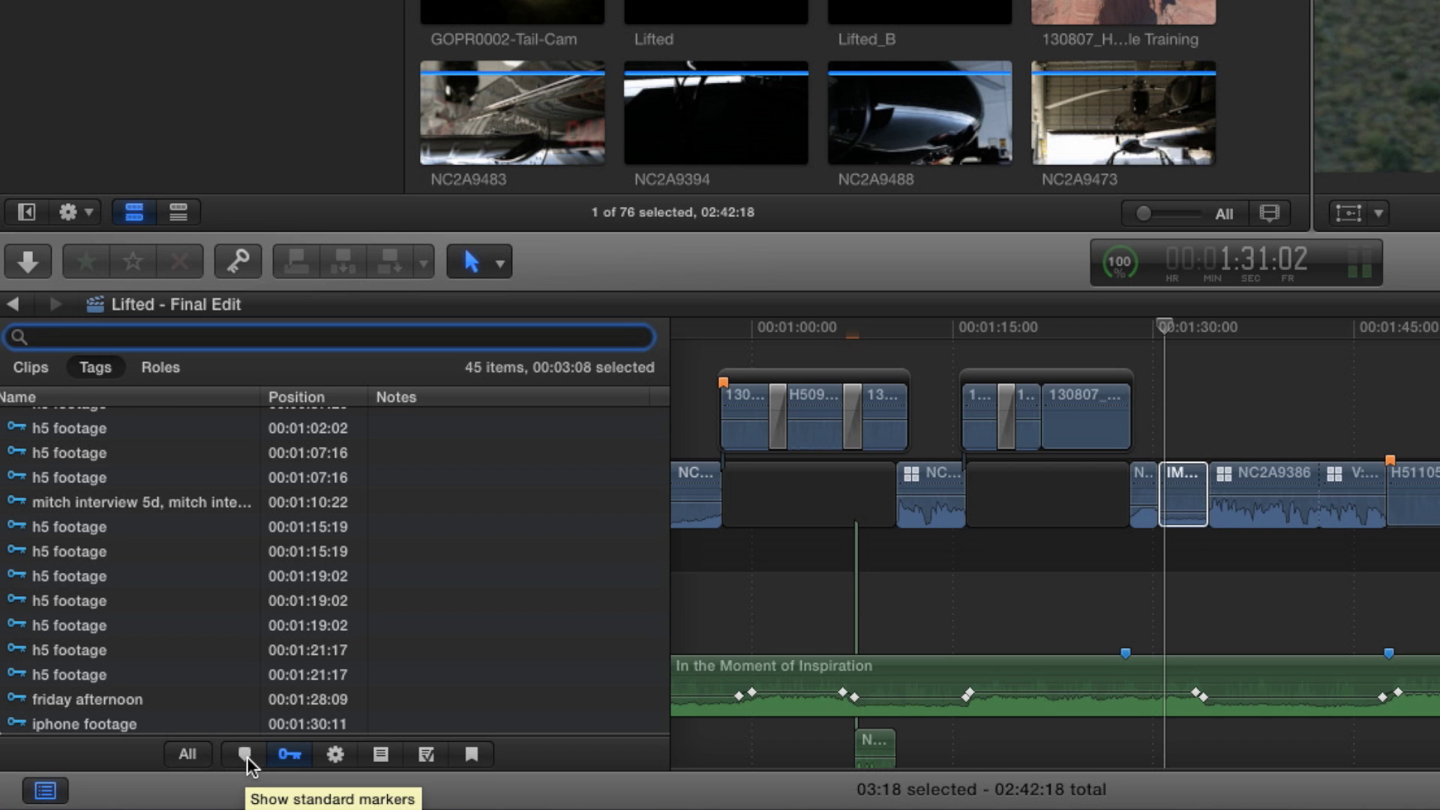
Step: Show only standard markers and step through them, including Marker 1 at 00:00:26:00
left_click(246, 756)
key("Down")
key("Down")
key("Down")
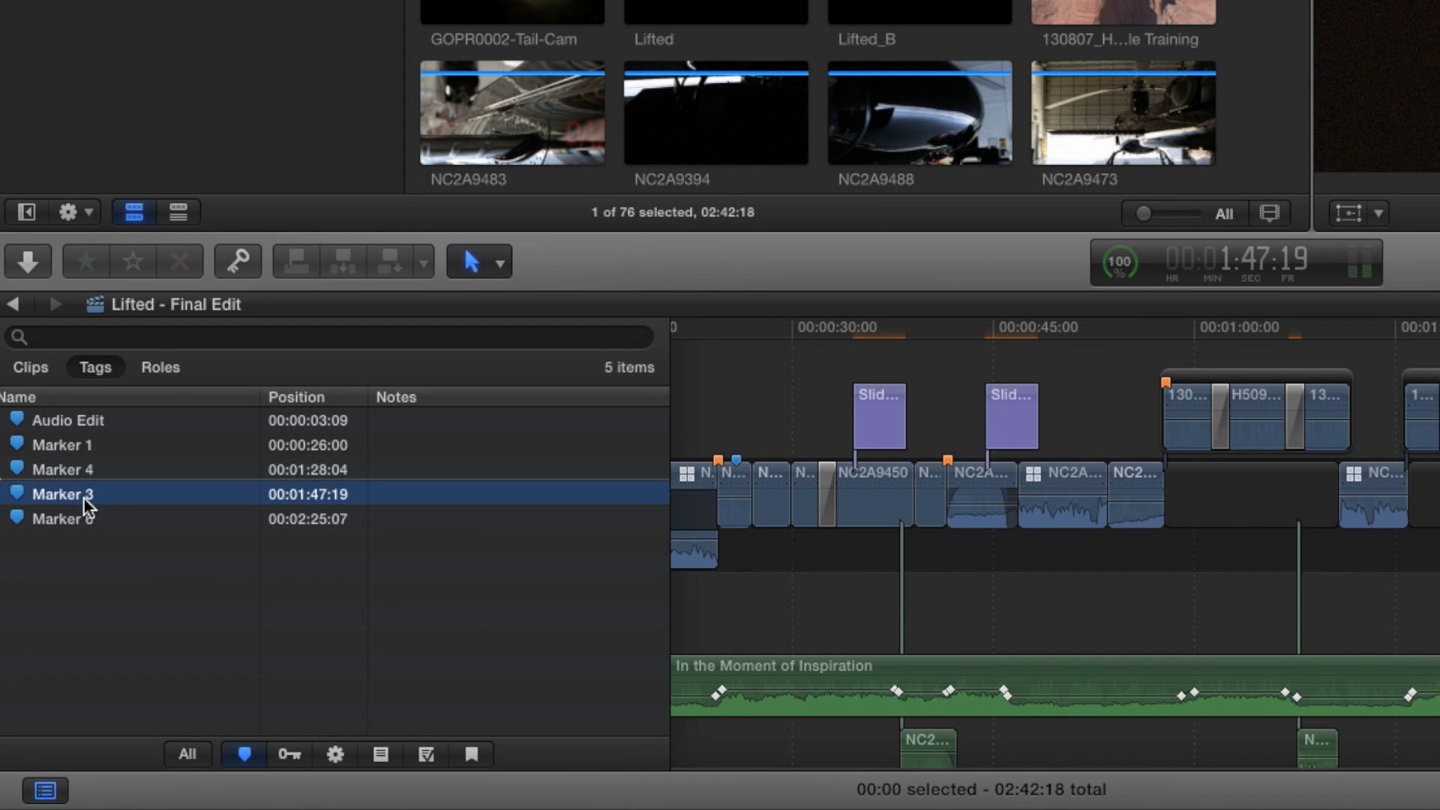
key("Down")
key("Up")
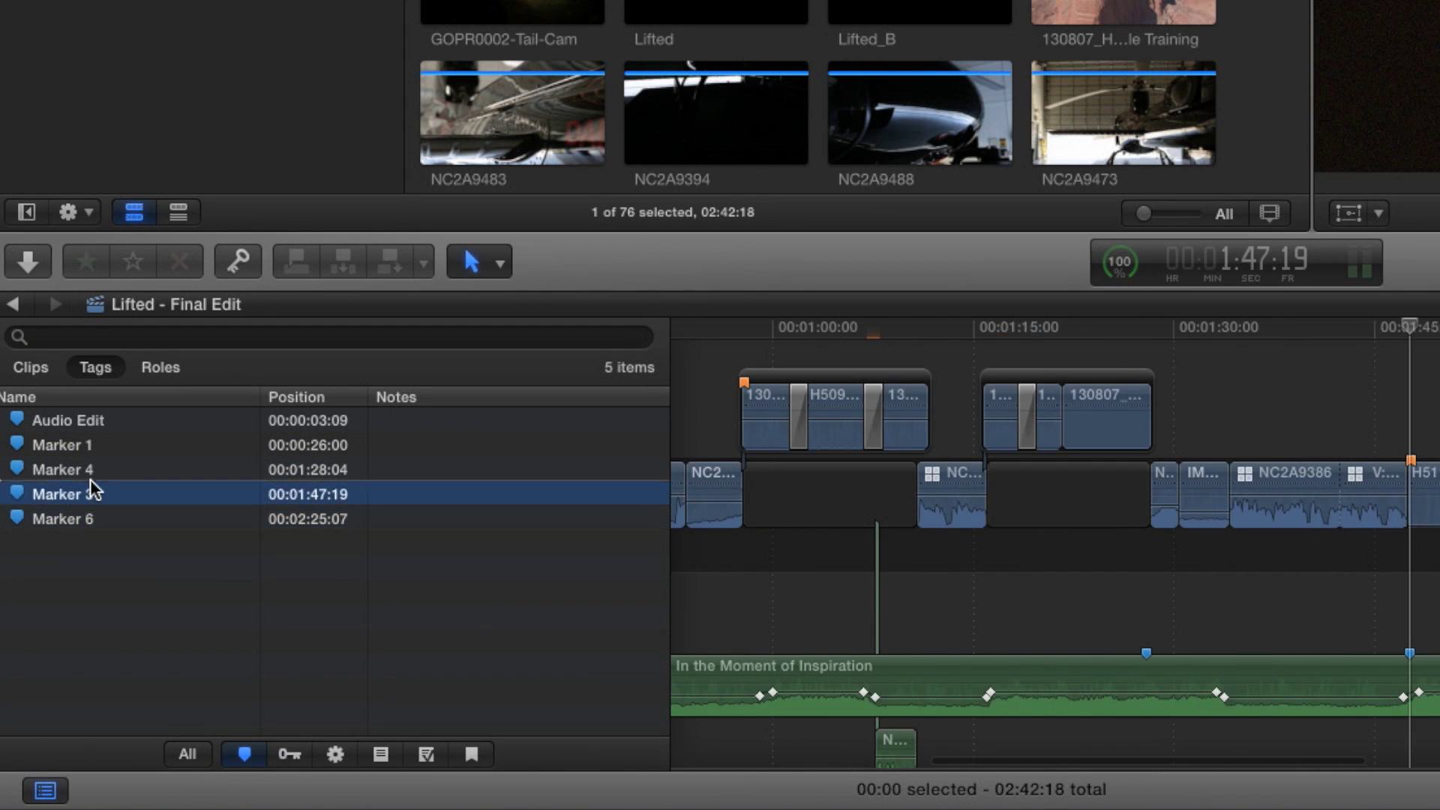
left_click(90, 447)
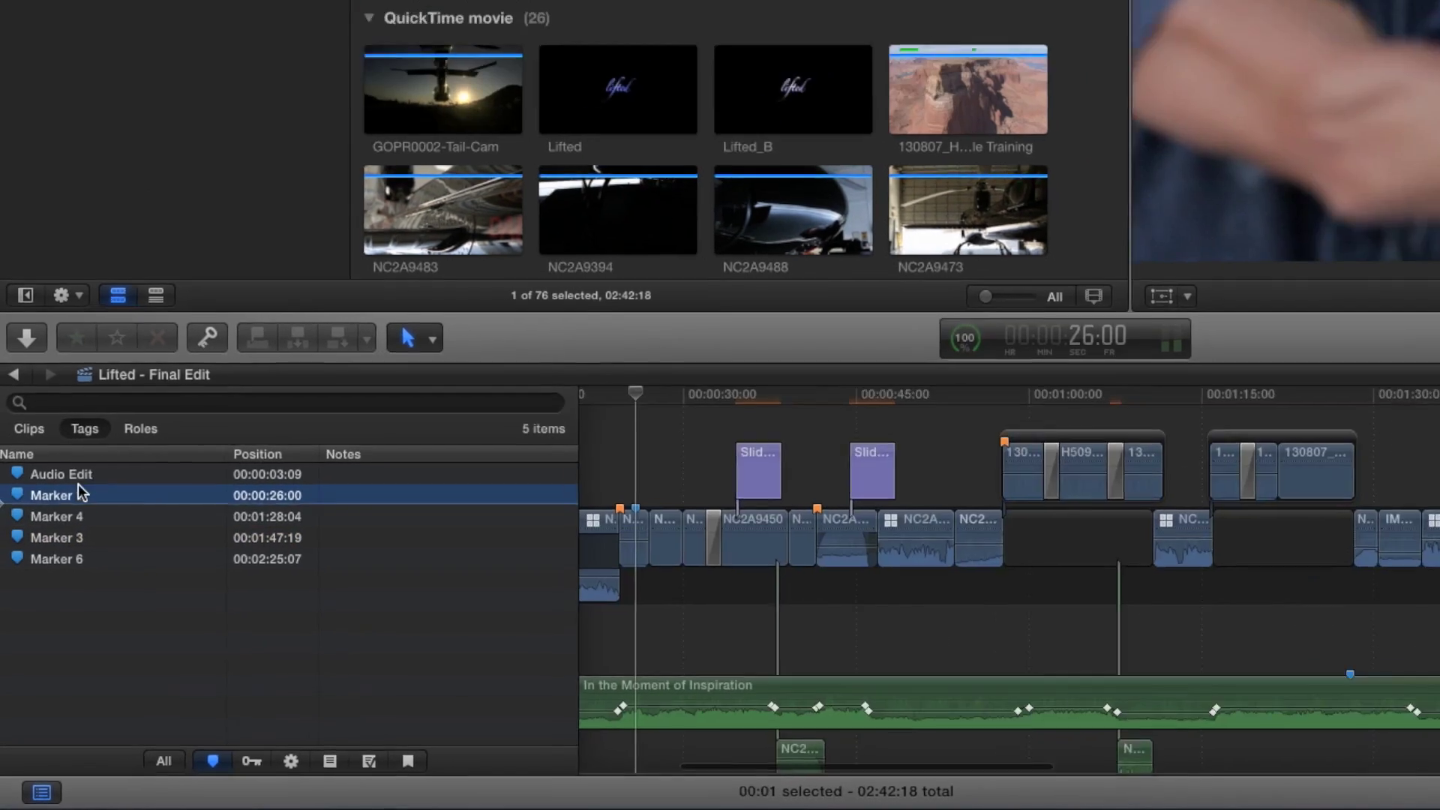
key("Down")
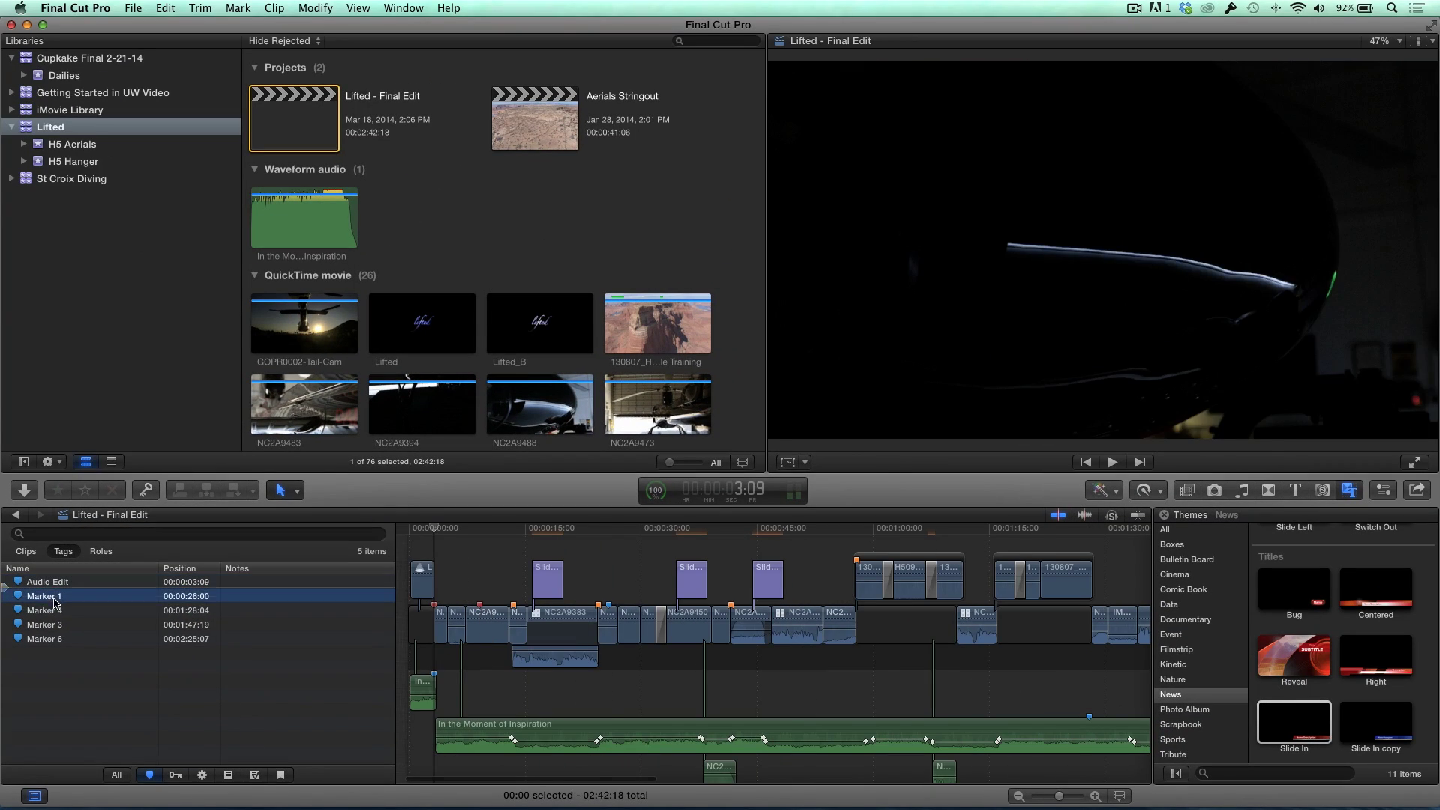
key("Down")
key("Down")
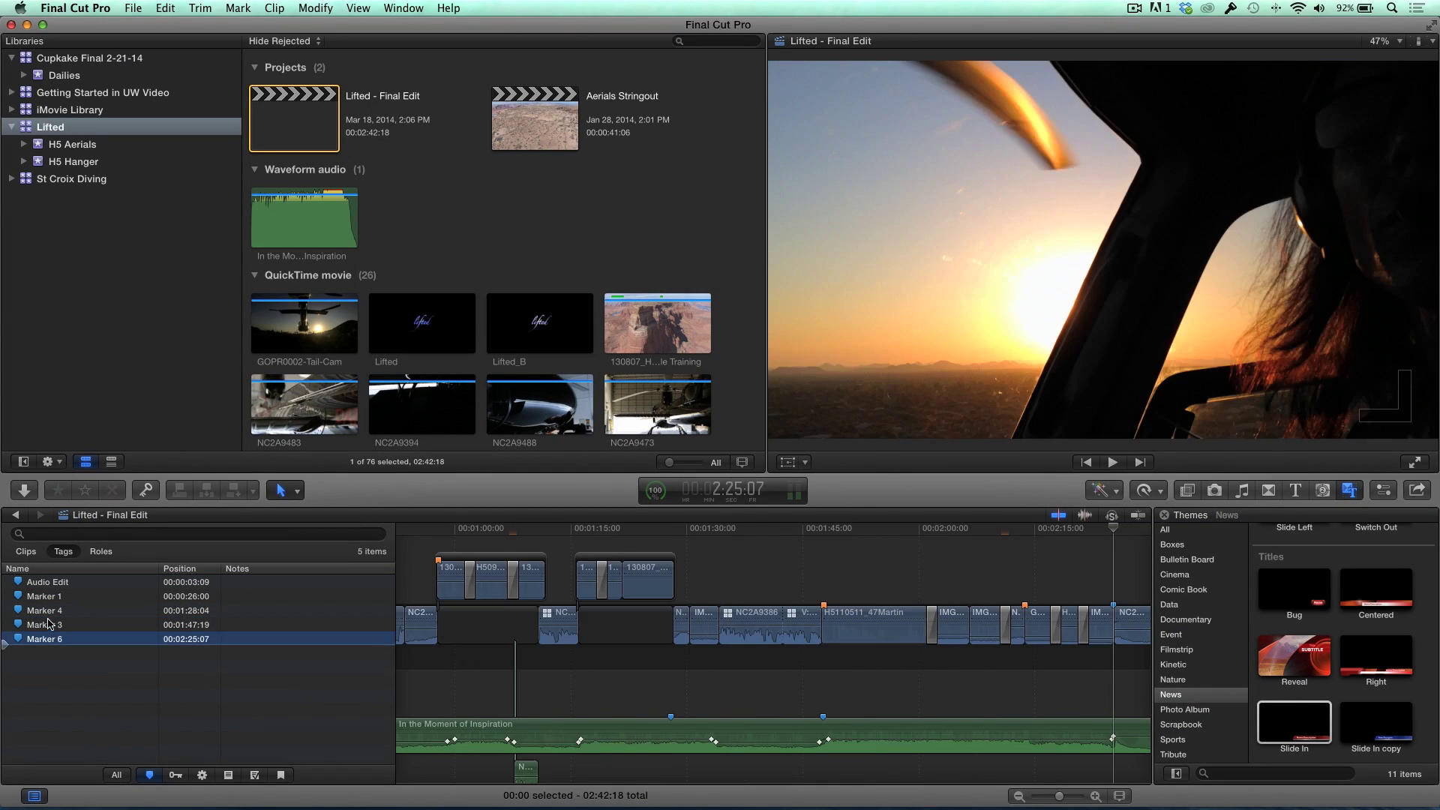
Step: Jump to Marker 4, then filter to to-do items and select Reverse
left_click(56, 610)
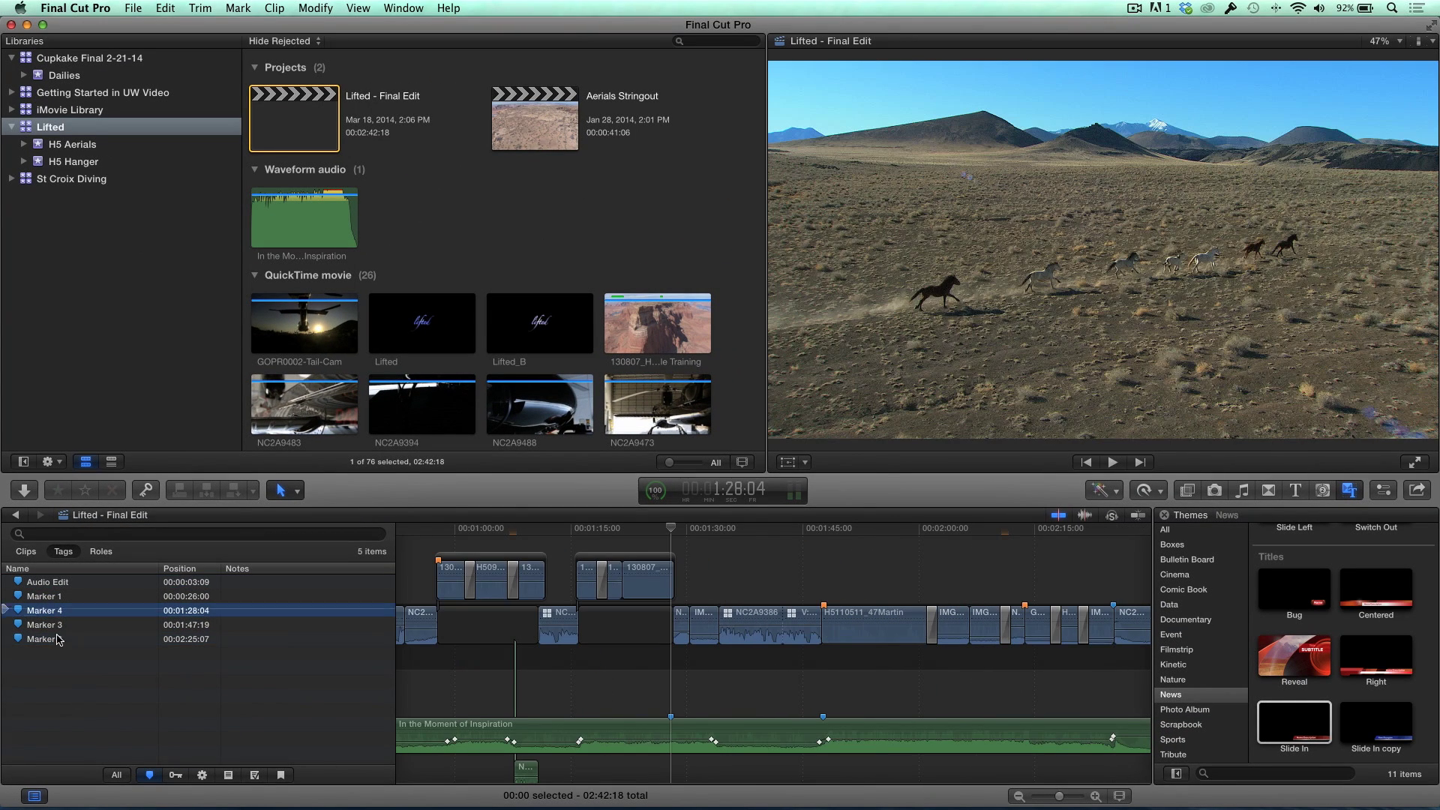
left_click(229, 775)
left_click(50, 584)
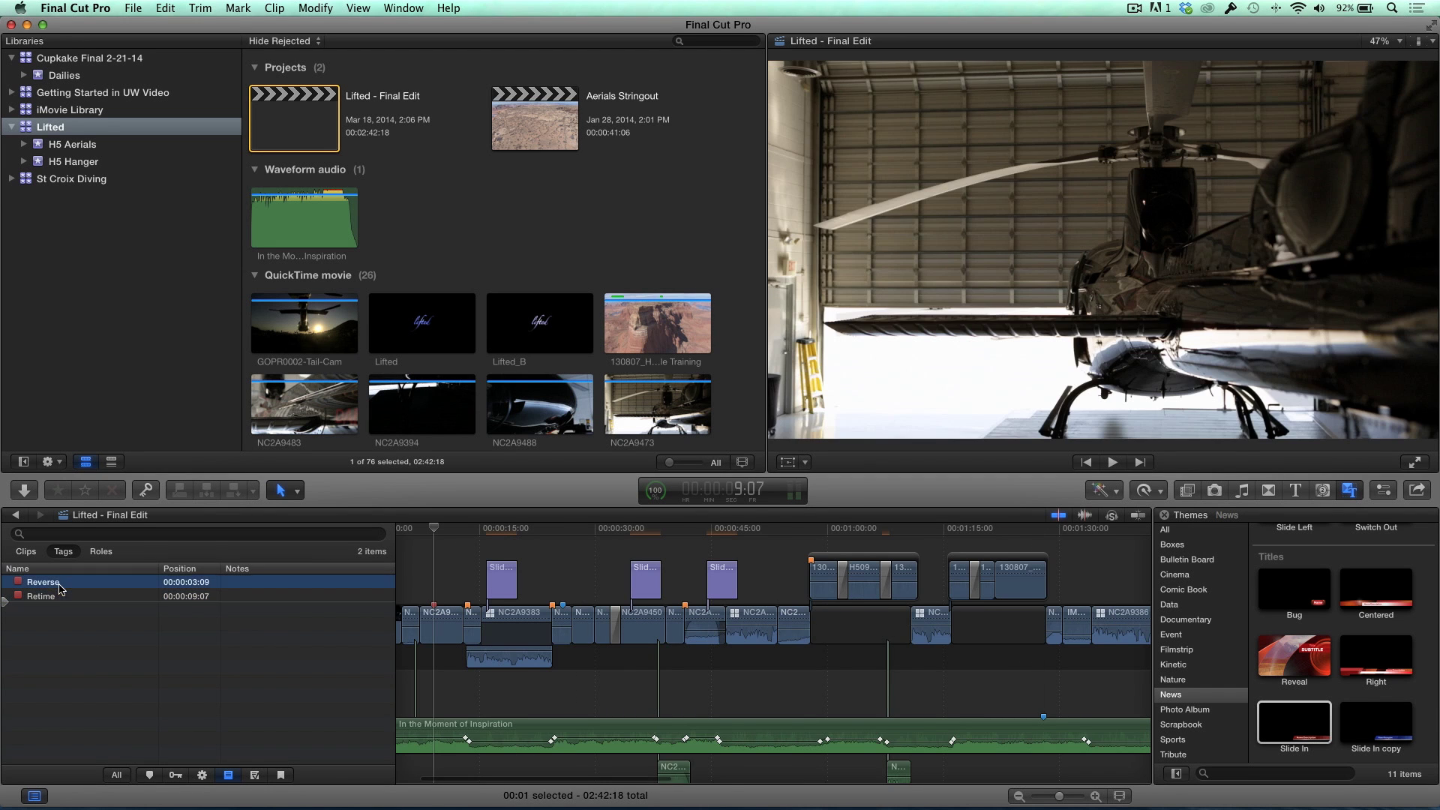
Step: Step between the Reverse and Retime to-dos, ending on Retime at 00:00:09:07
key("Down")
key("Up")
key("Down")
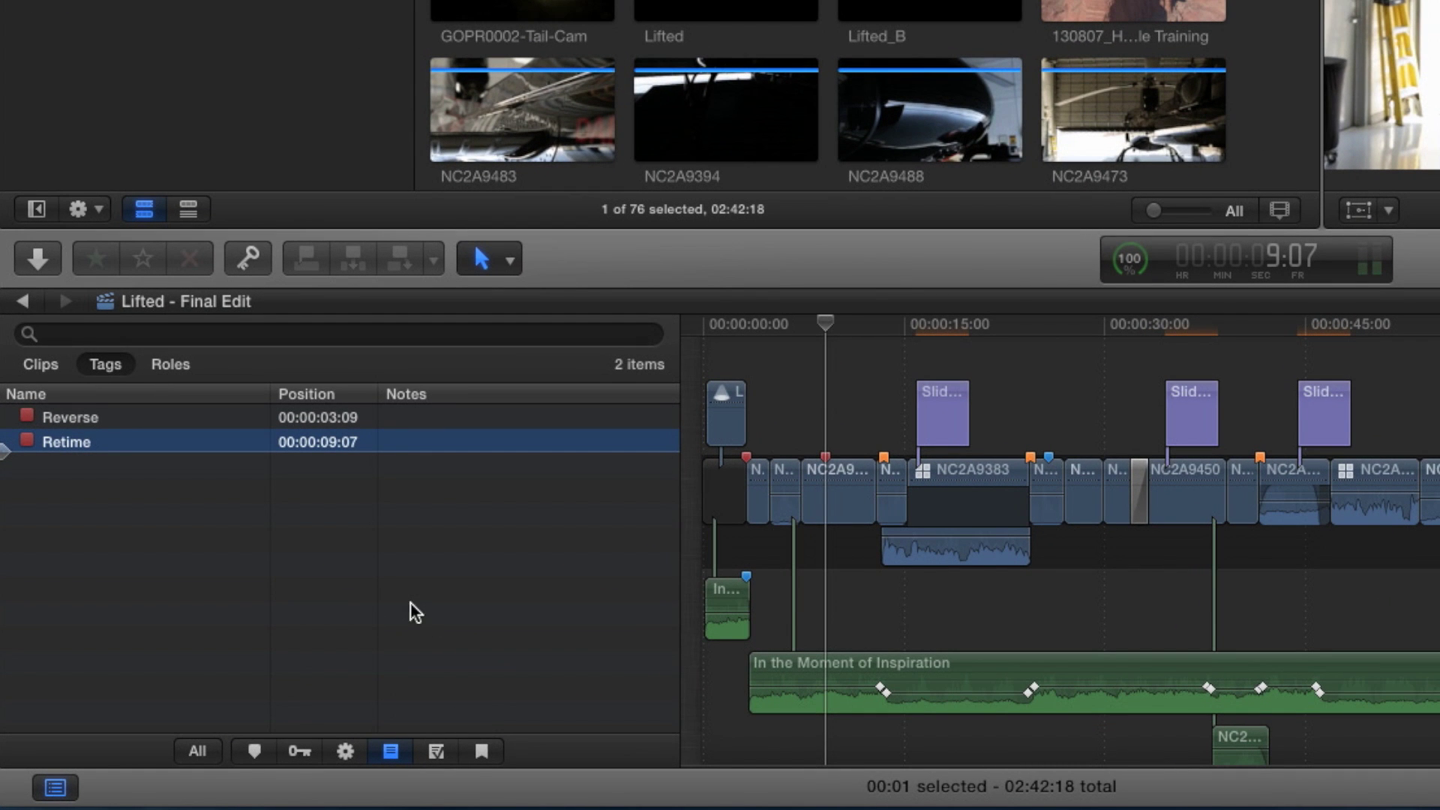
Step: List chapter markers and visit each, from Introducing Mitch through Liftoff and Aerials to Going Home
left_click(480, 752)
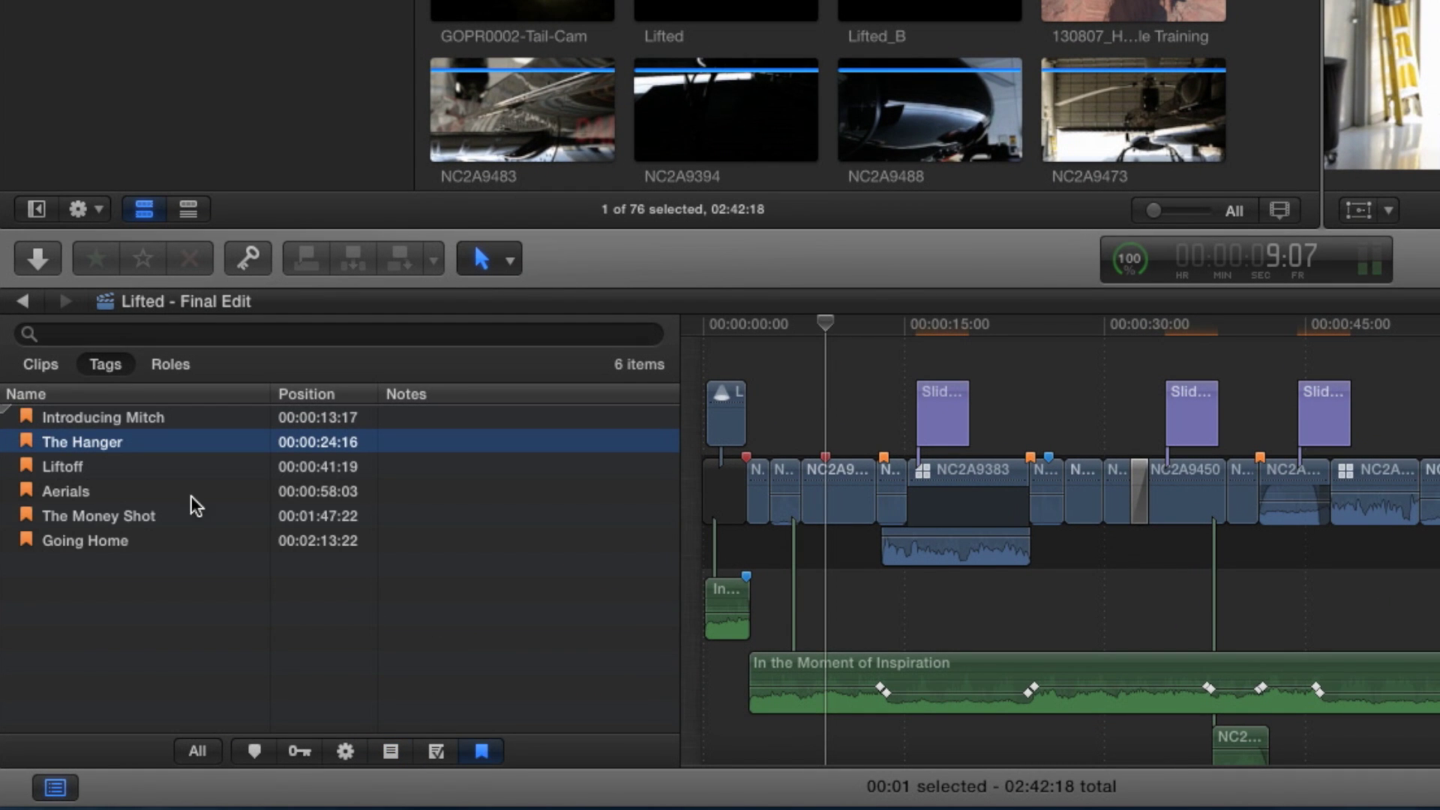
left_click(117, 417)
left_click(103, 444)
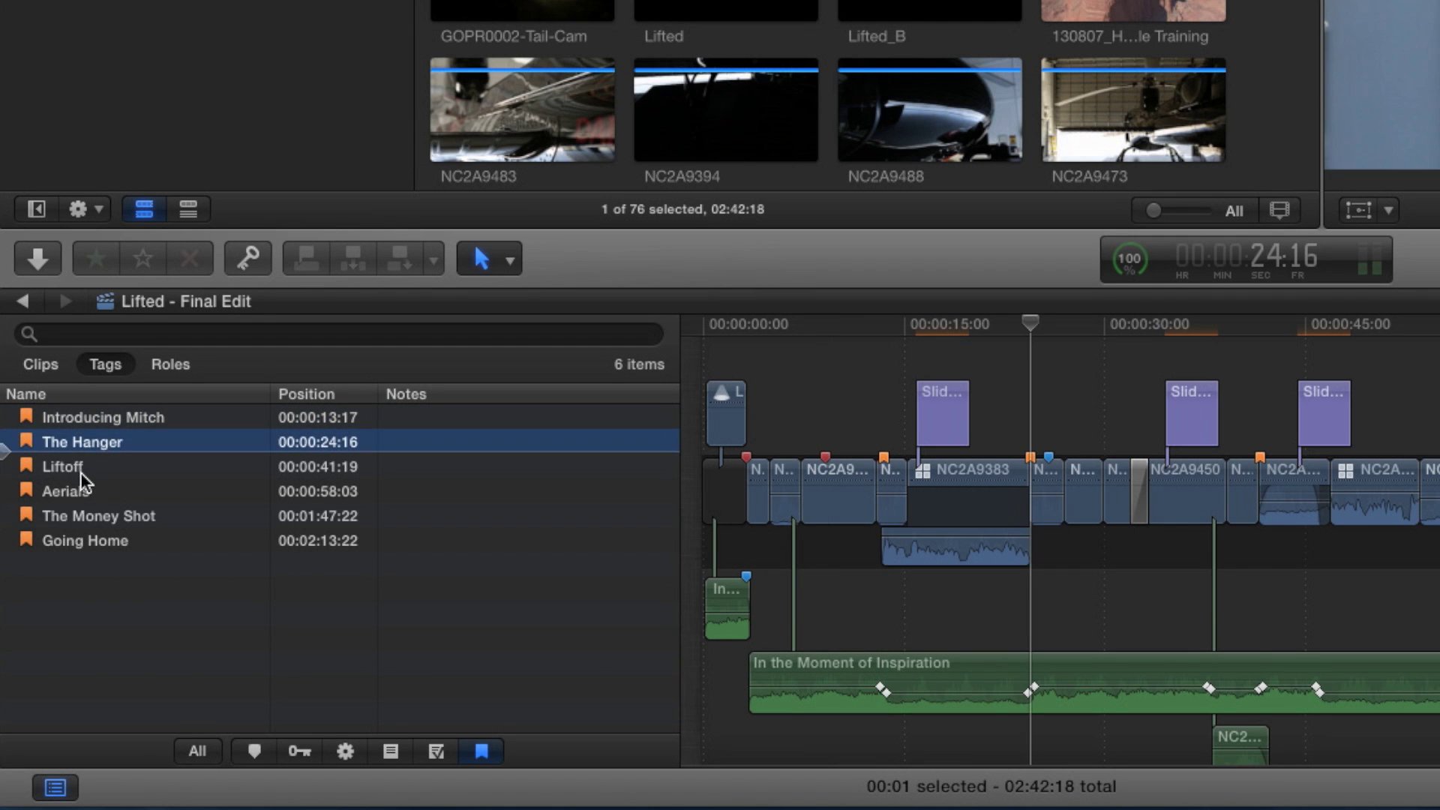
left_click(83, 466)
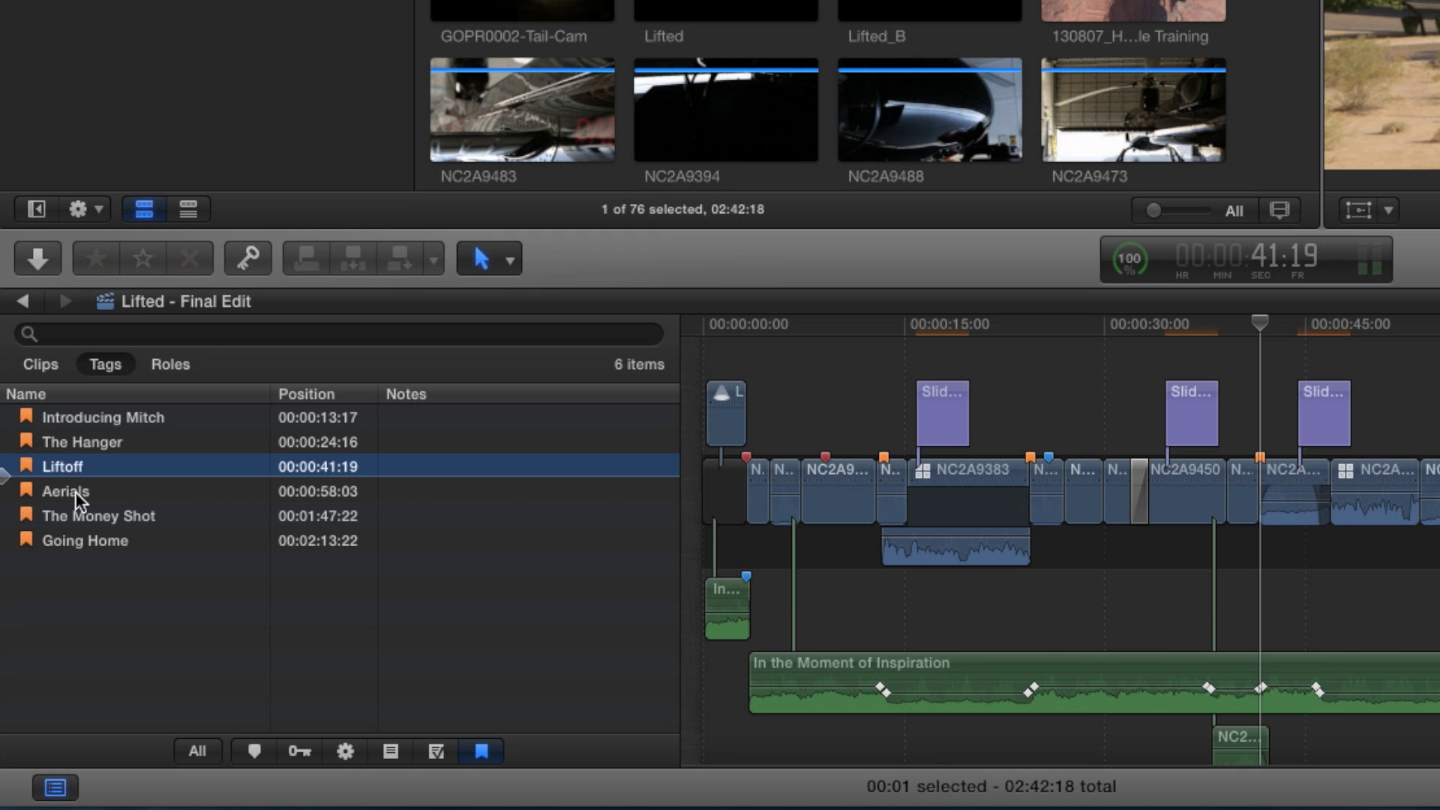
left_click(75, 492)
left_click(70, 516)
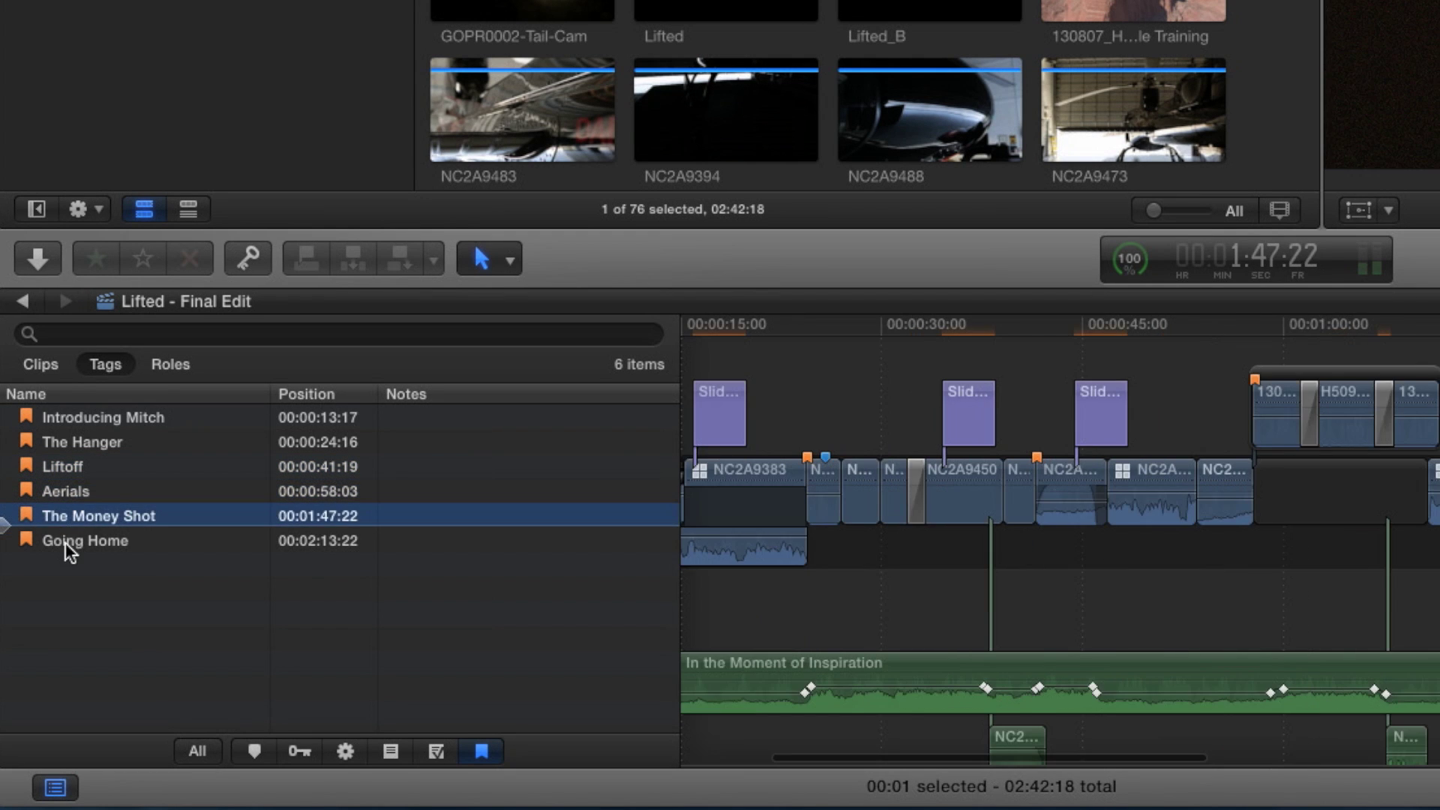
left_click(66, 542)
Step: Return to Liftoff, then select The Hanger chapter and open its marker editor
left_click(77, 465)
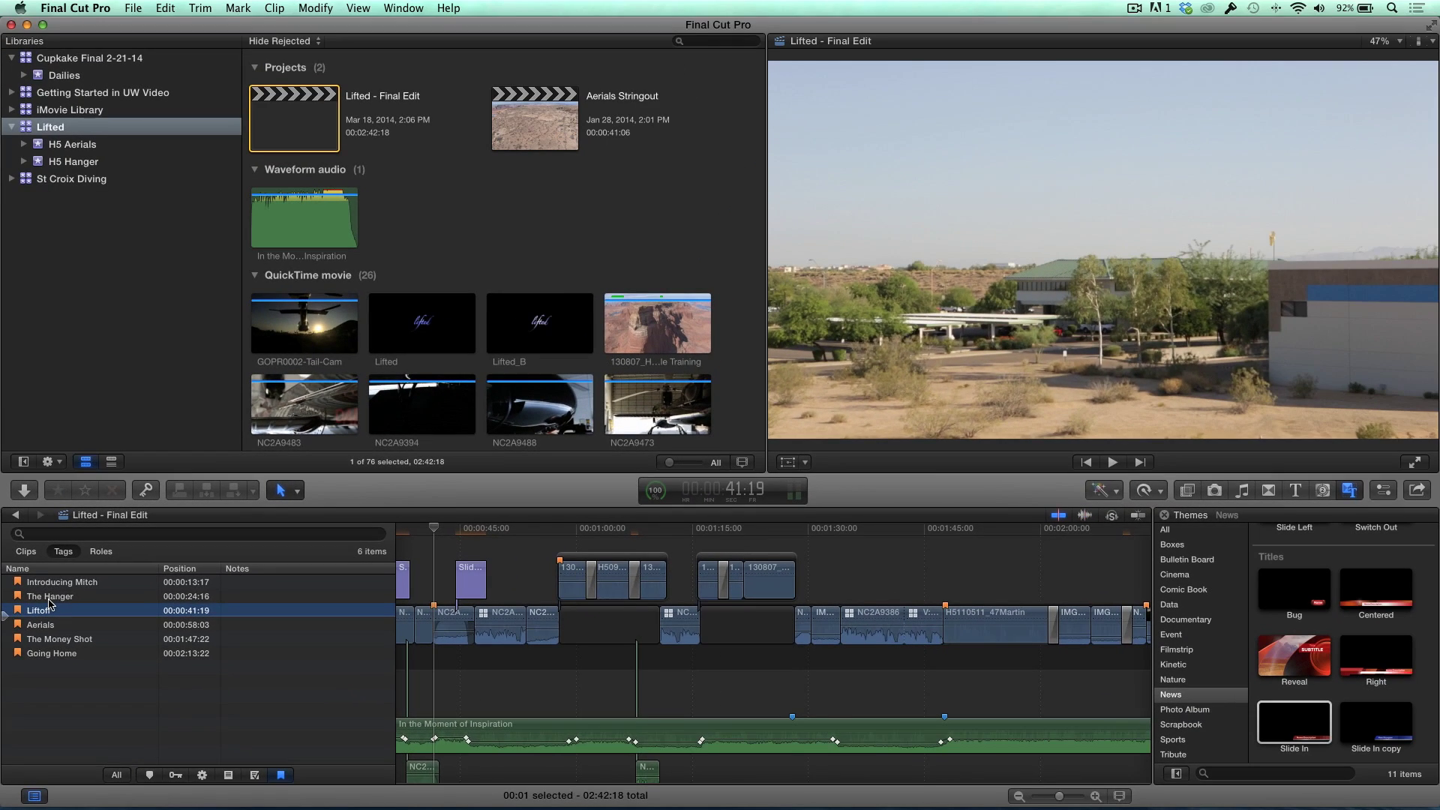
left_click(79, 447)
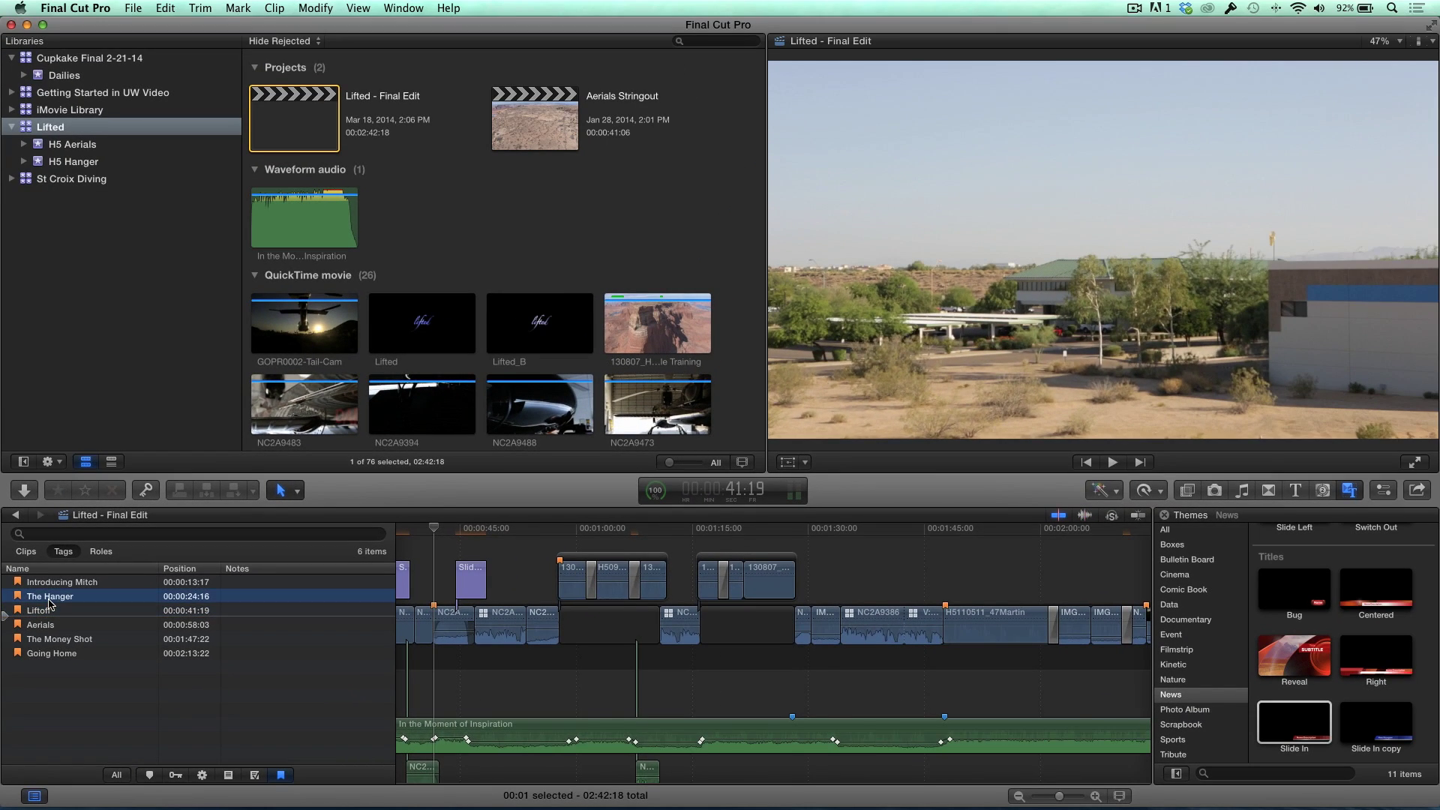
double_click(67, 597)
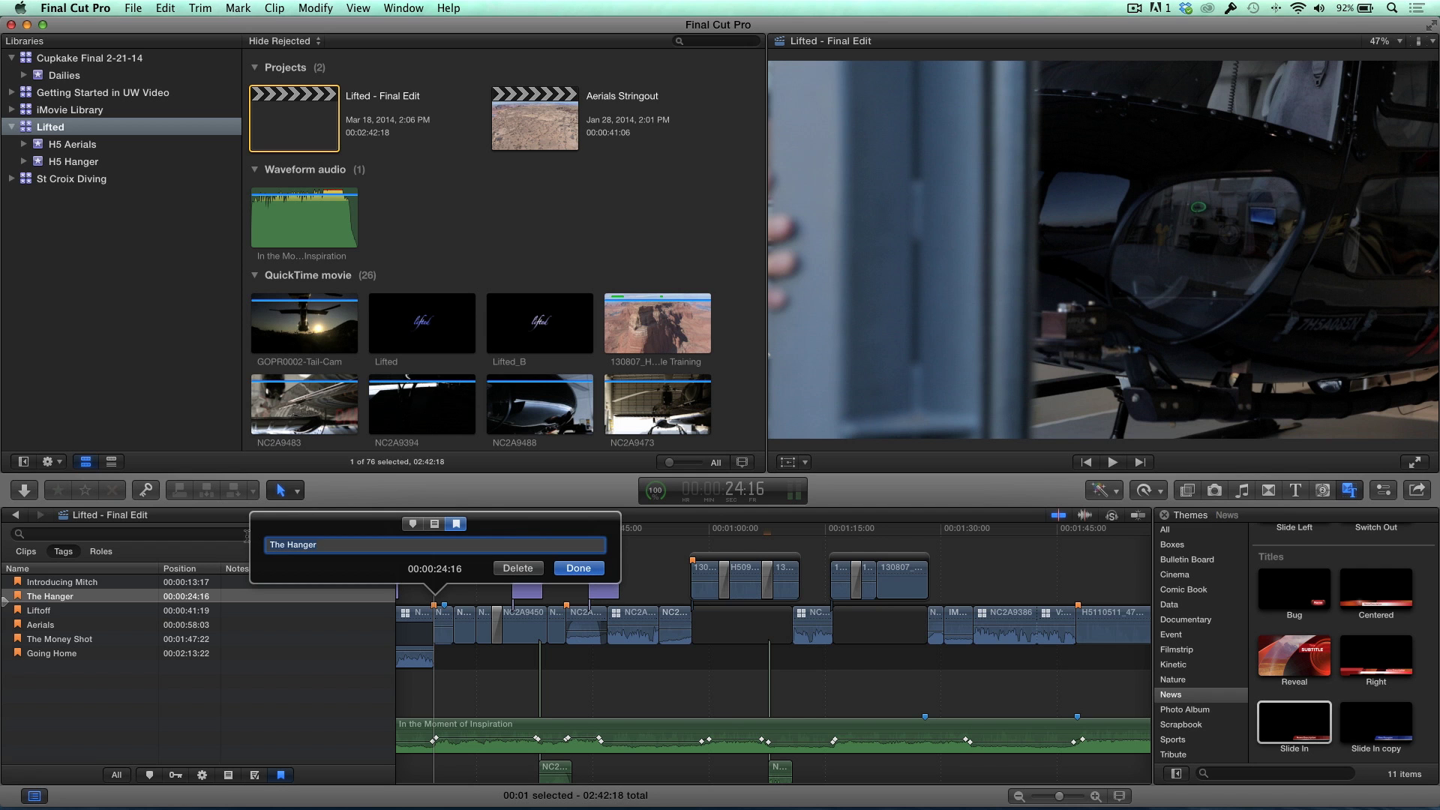
Step: Close The Hanger marker editor and start renaming the Aerials chapter at 00:00:58:03
key("Return")
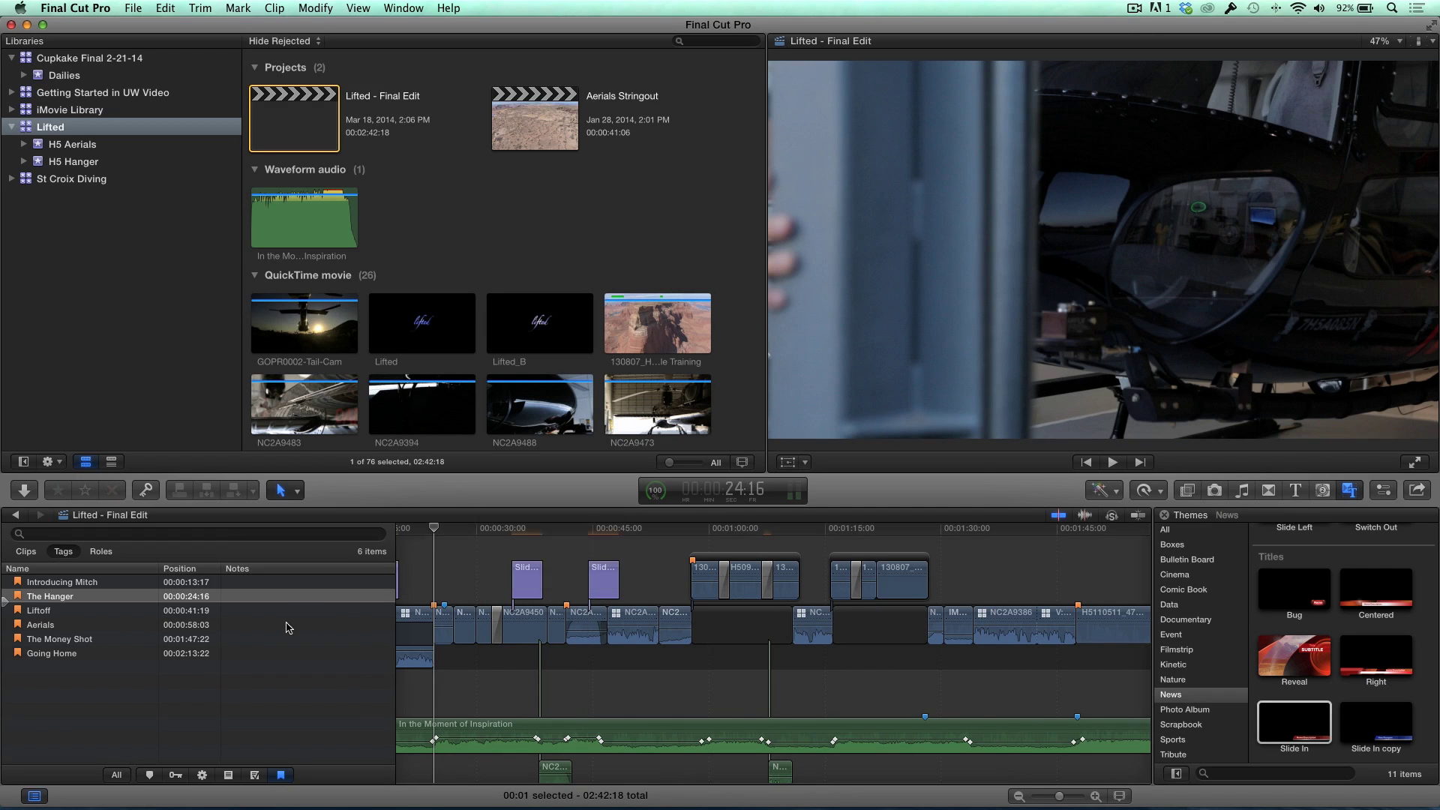
left_click(93, 627)
left_click(54, 625)
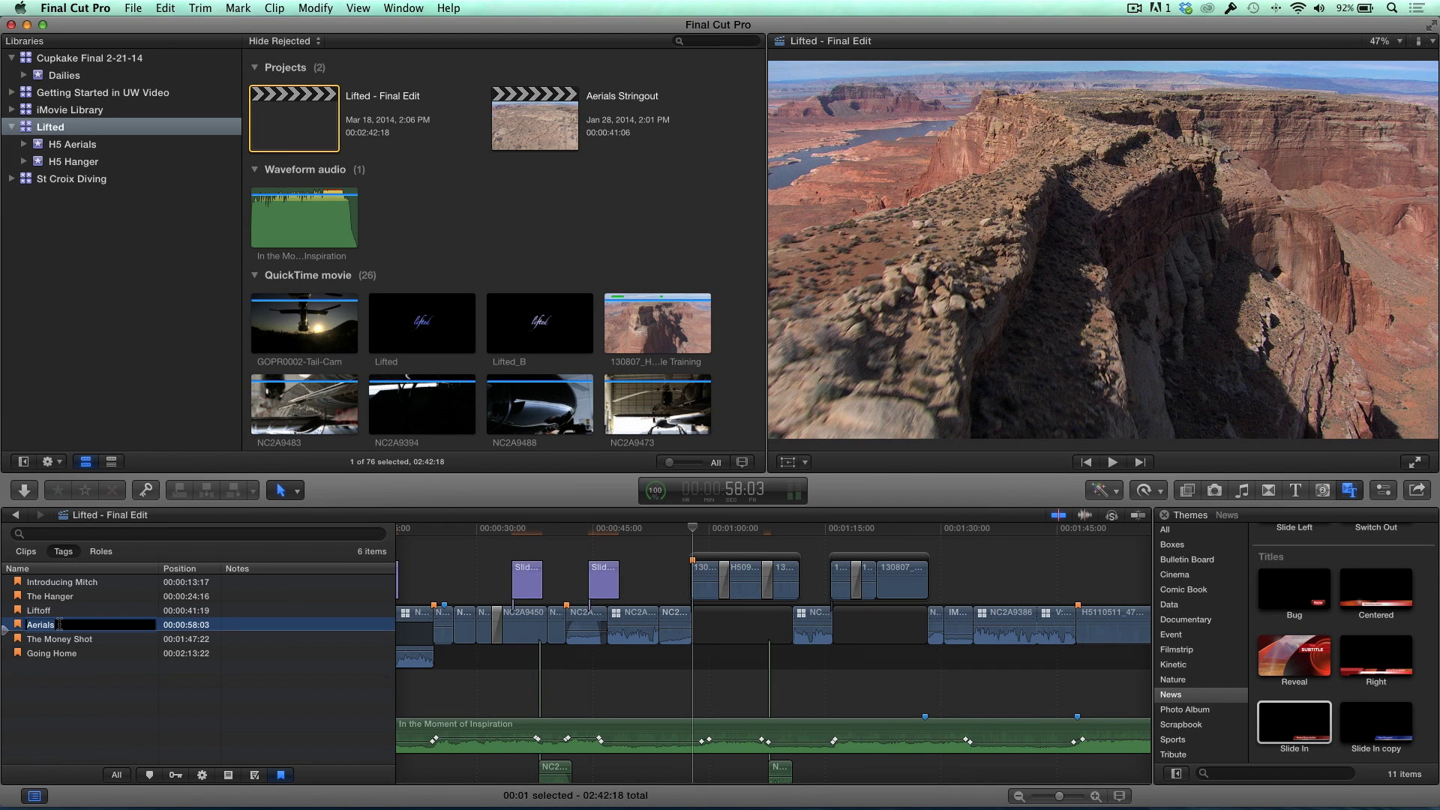
Step: Confirm the Aerials chapter name, then select each role's clips: Titles, Dialogue, Music, Effects
left_click(86, 688)
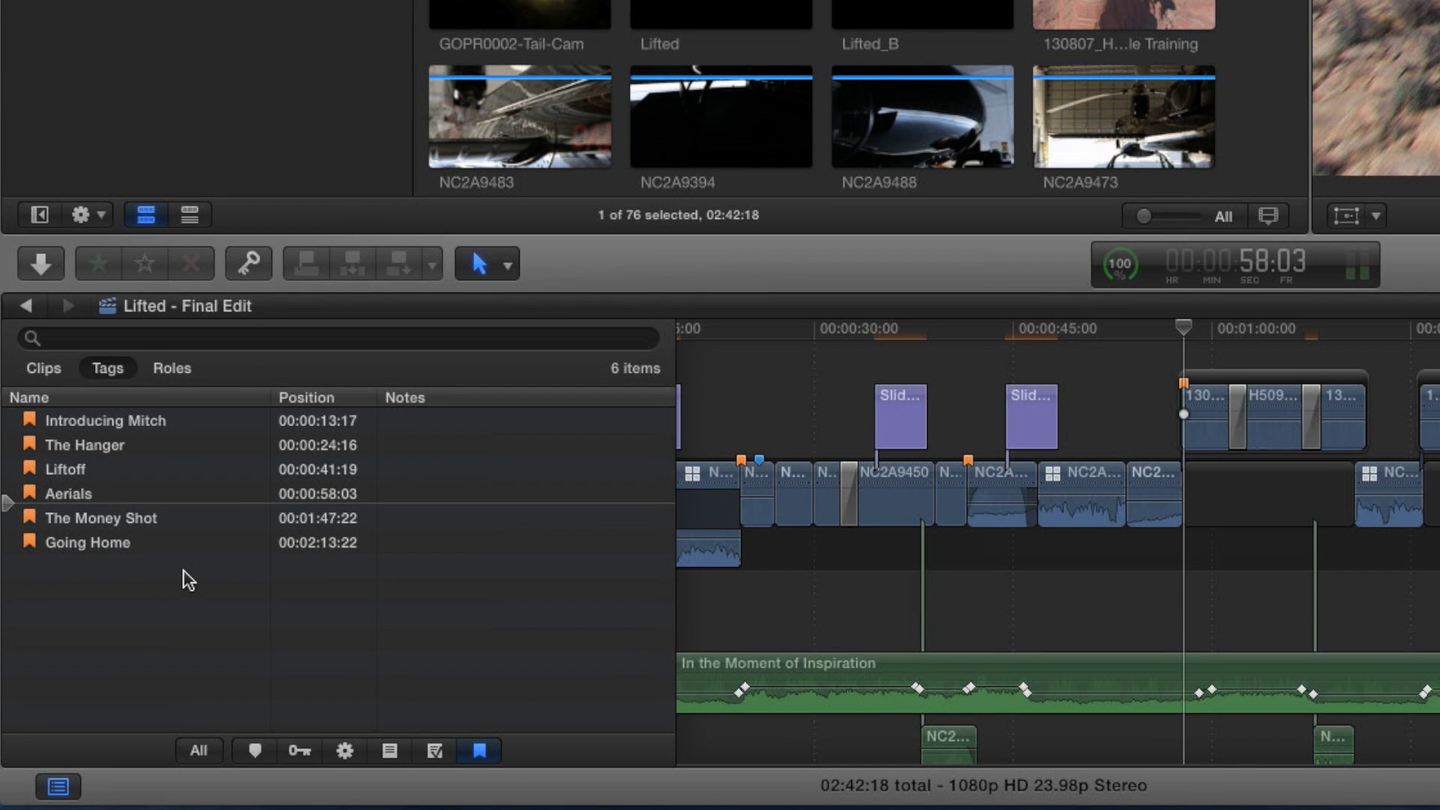
left_click(172, 369)
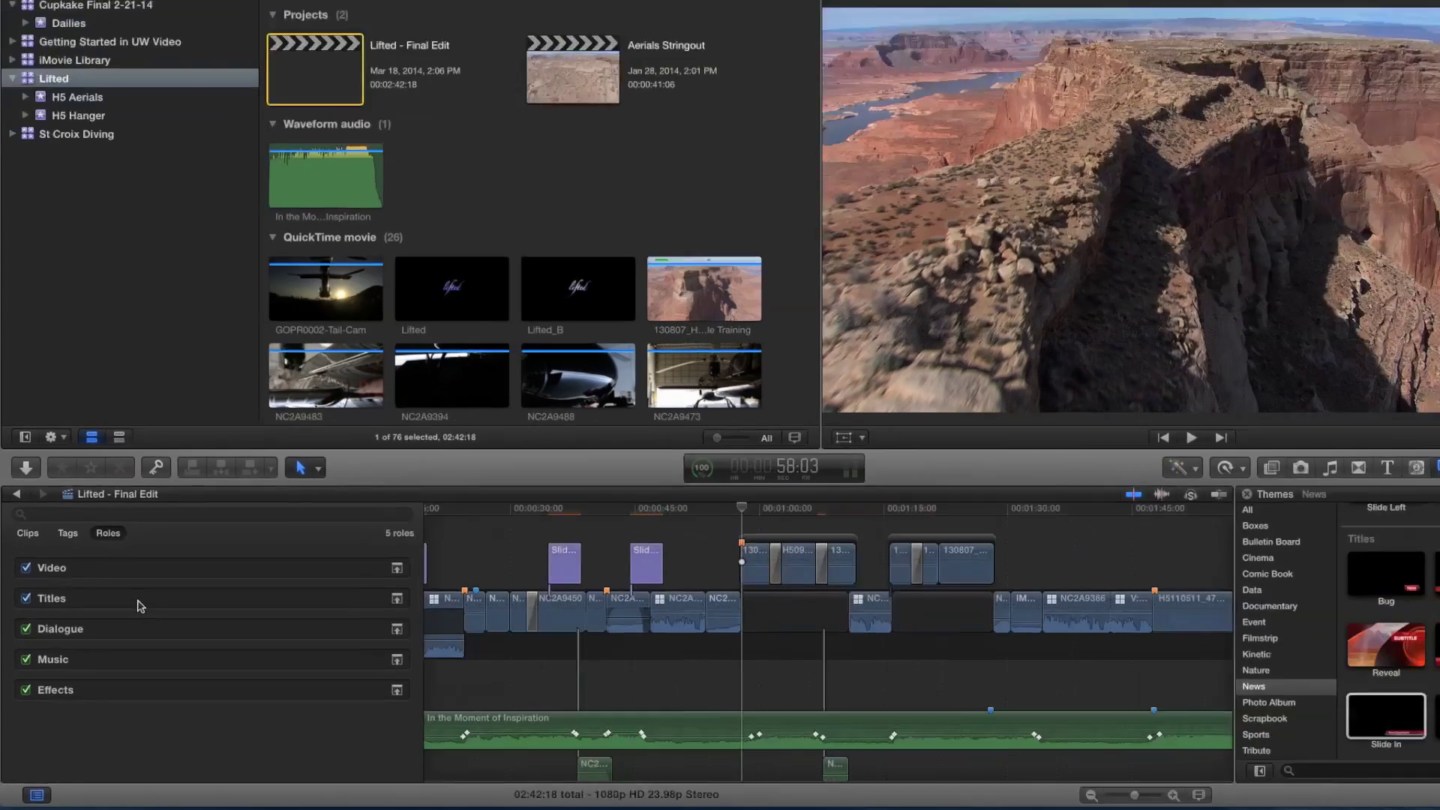
left_click(219, 485)
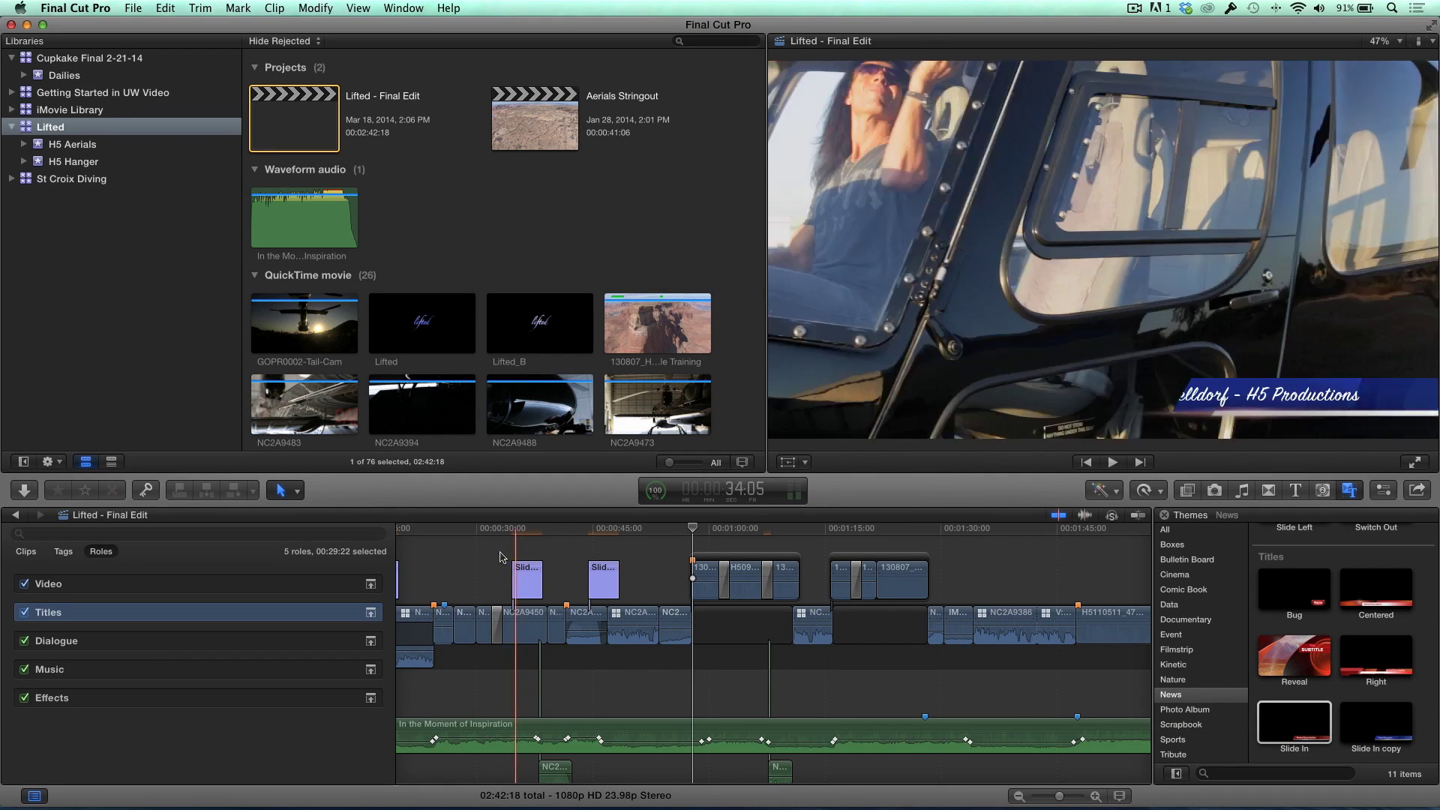
left_click(207, 650)
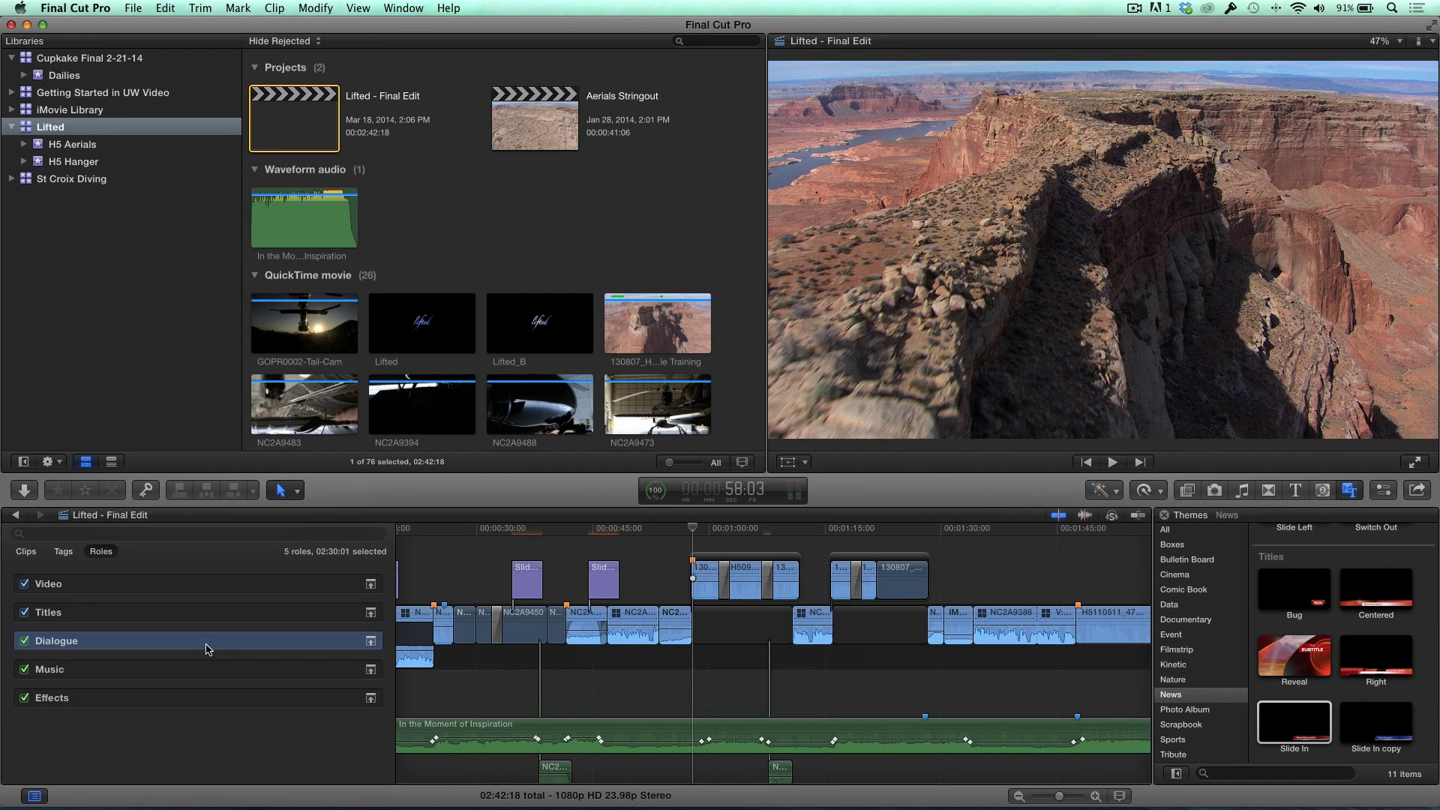
left_click(198, 667)
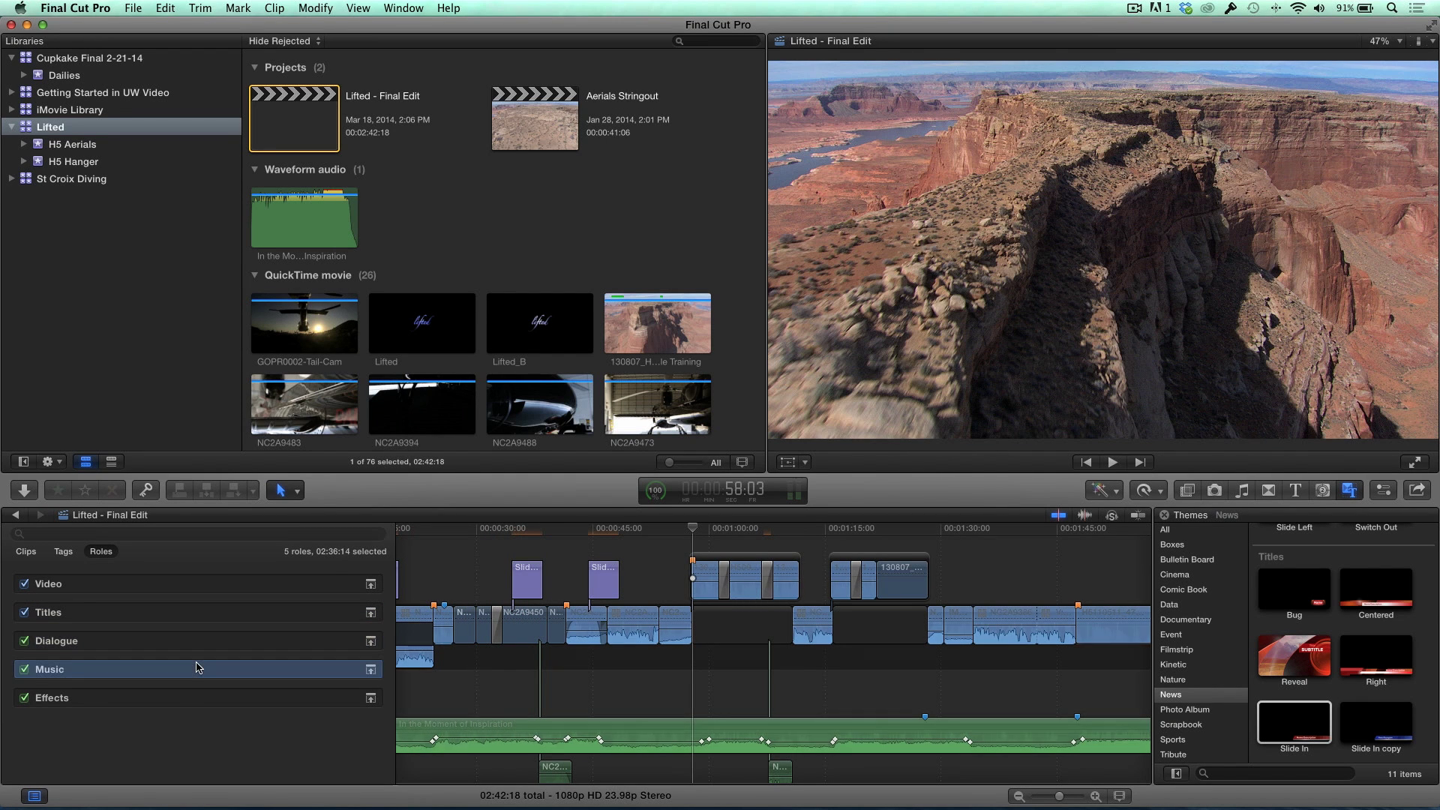
left_click(180, 699)
left_click(181, 676)
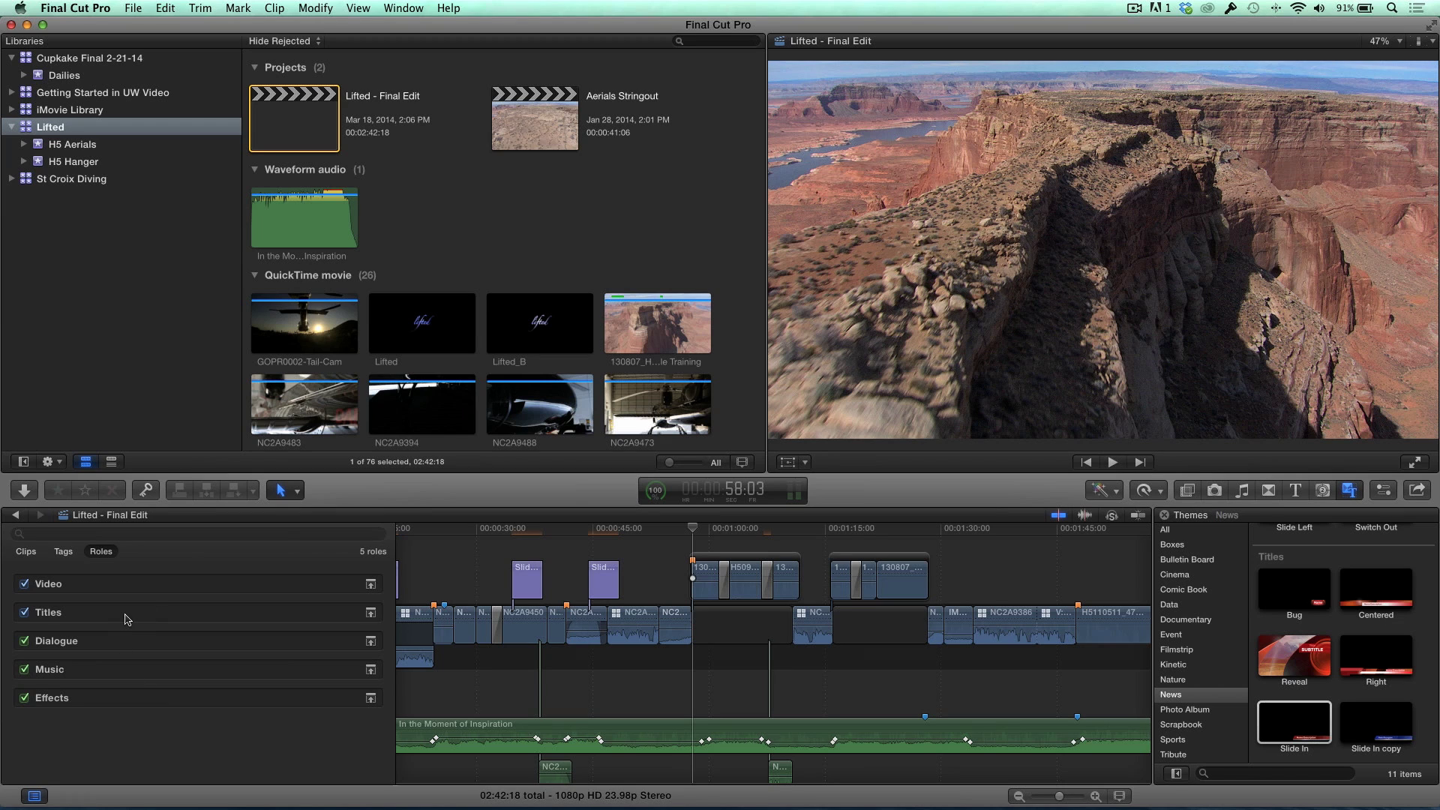
Step: Turn off the Titles role and play from the first title to confirm it's hidden
left_click(125, 618)
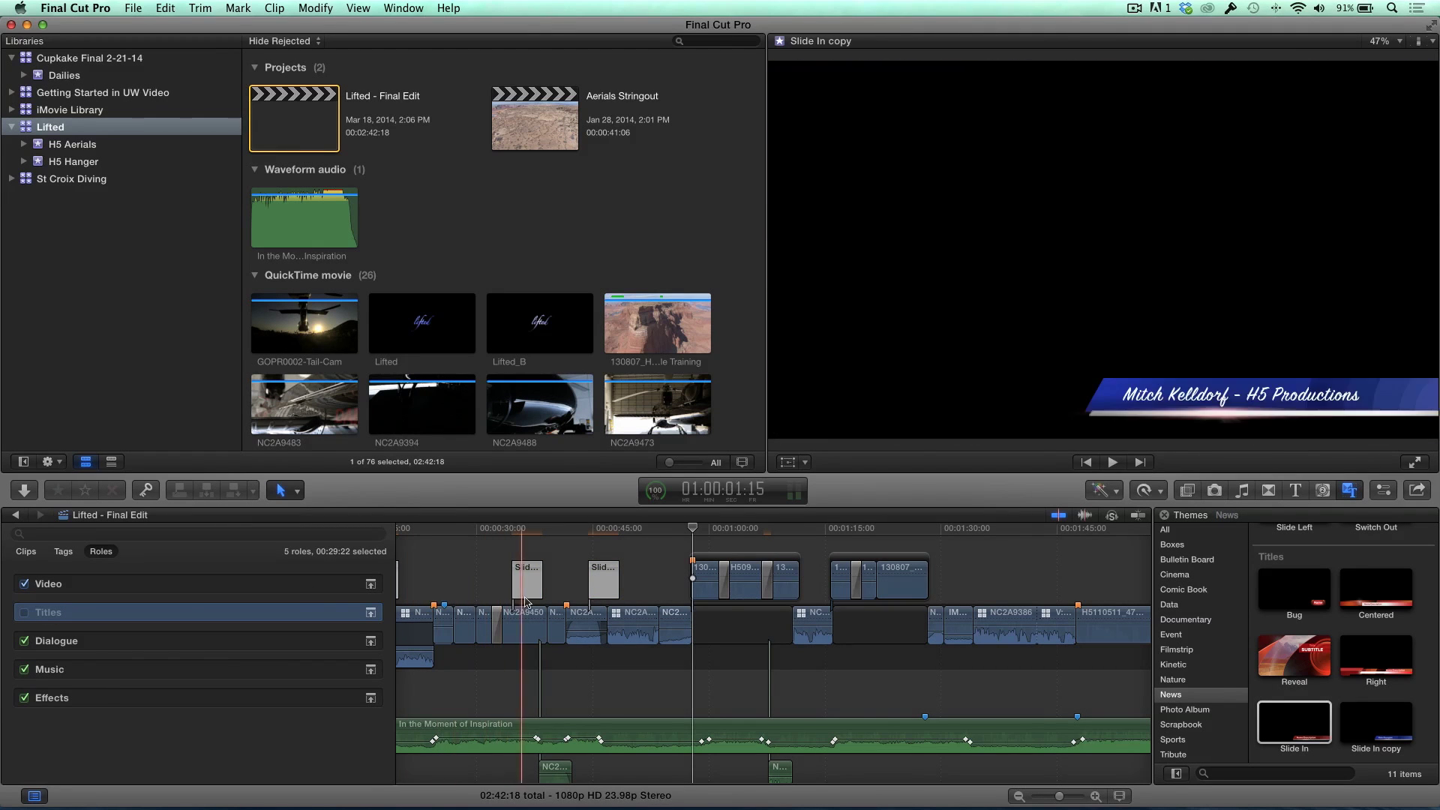
left_click(493, 555)
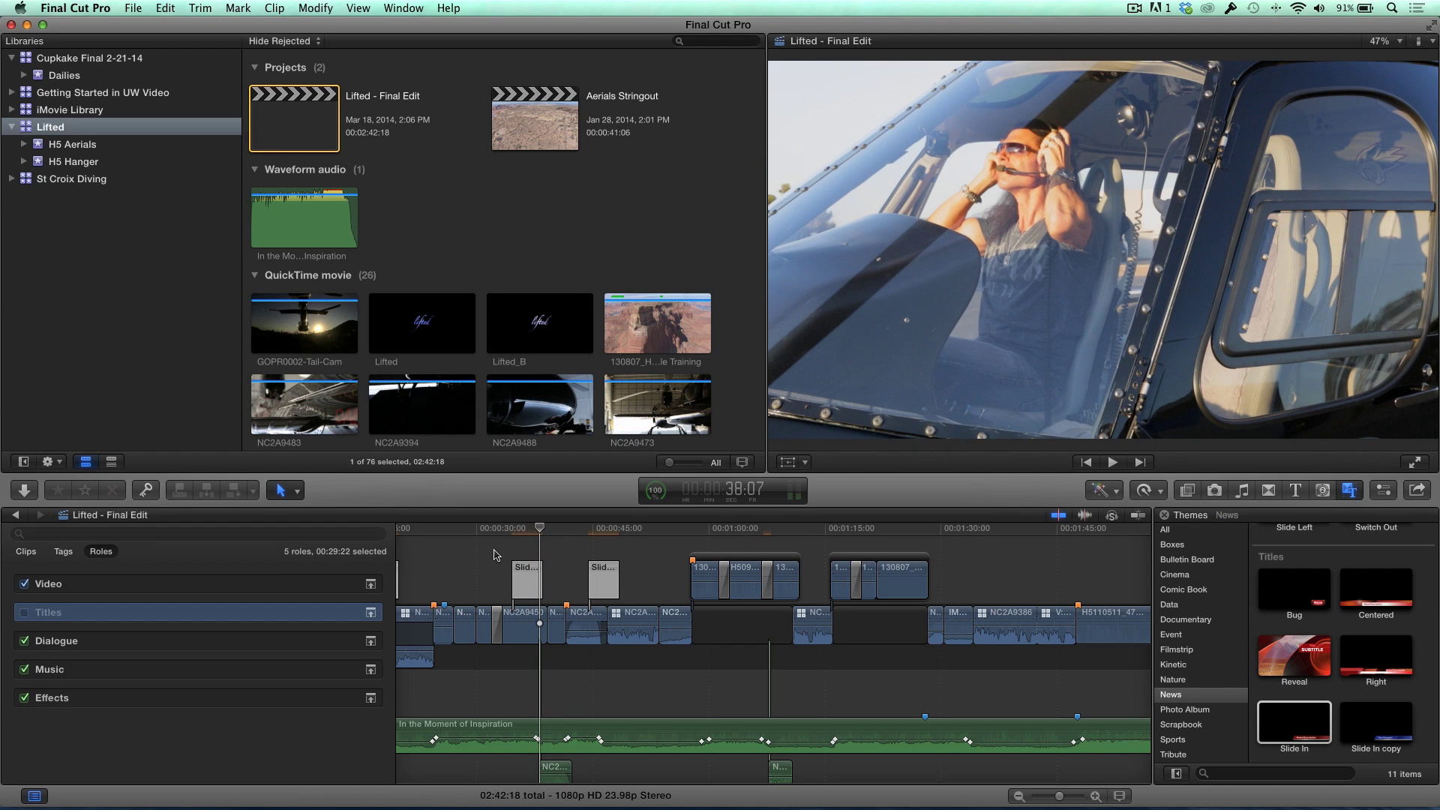
scroll(494, 555, "left", 2)
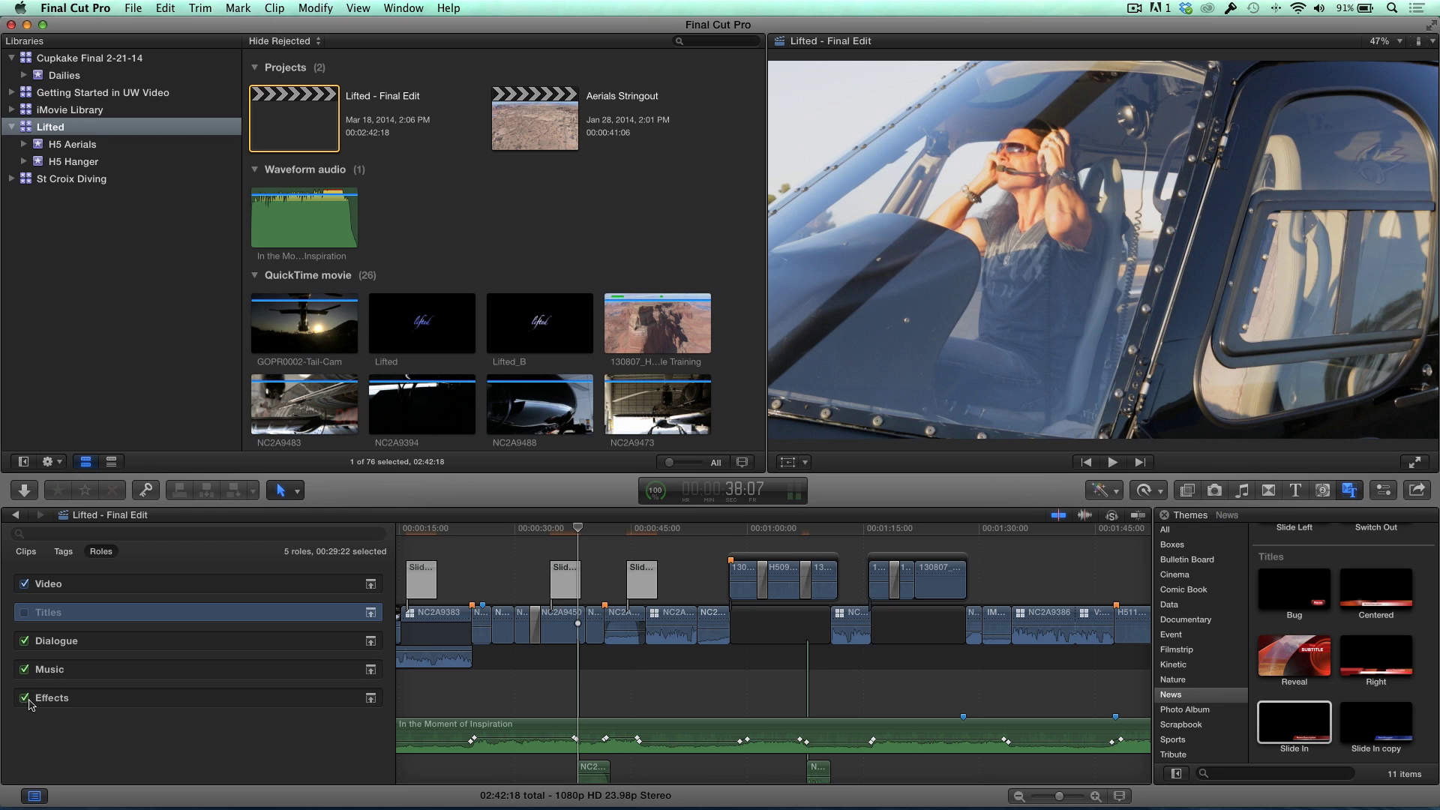